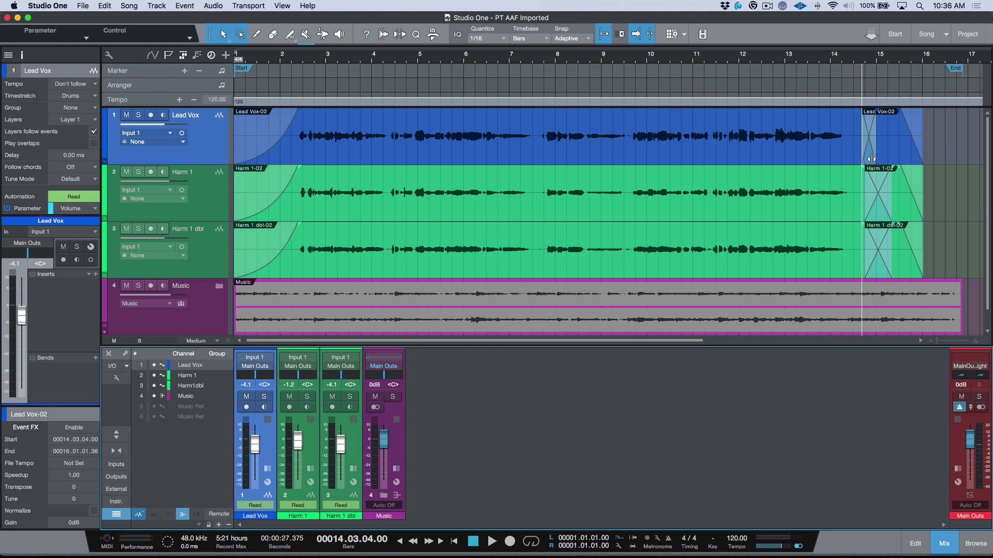
# Bring the original Pro Tools session, with its tempo map and Intro/Verse markers, to the front.
pyautogui.press('super+Tab')
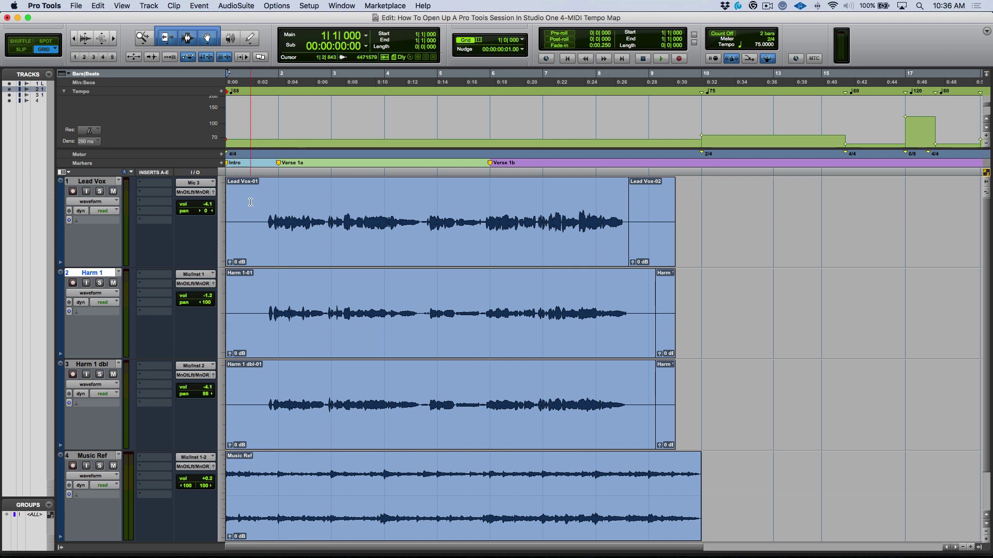
pyautogui.press('space')
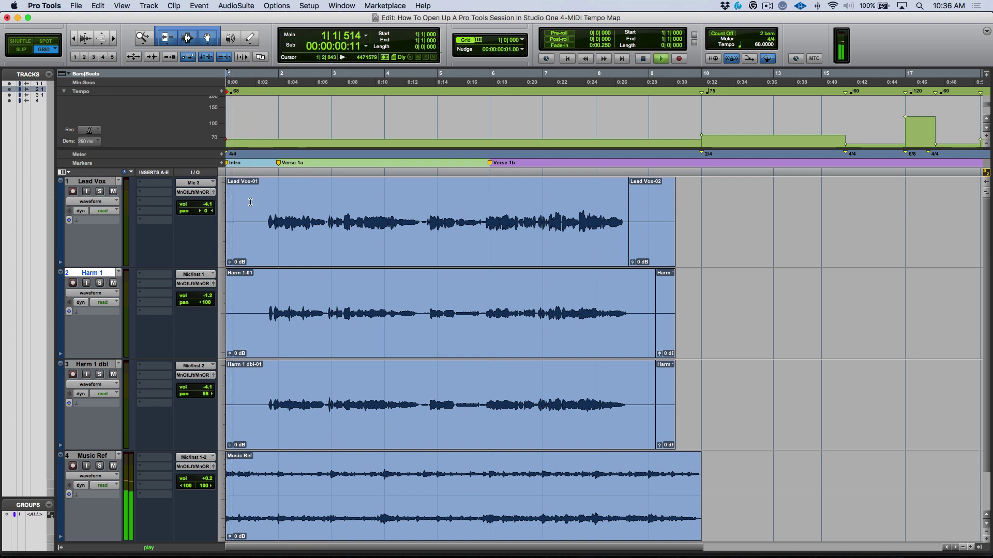
pyautogui.press('space')
pyautogui.press('KP_Decimal')
pyautogui.press('KP_2')
pyautogui.press('KP_Decimal')
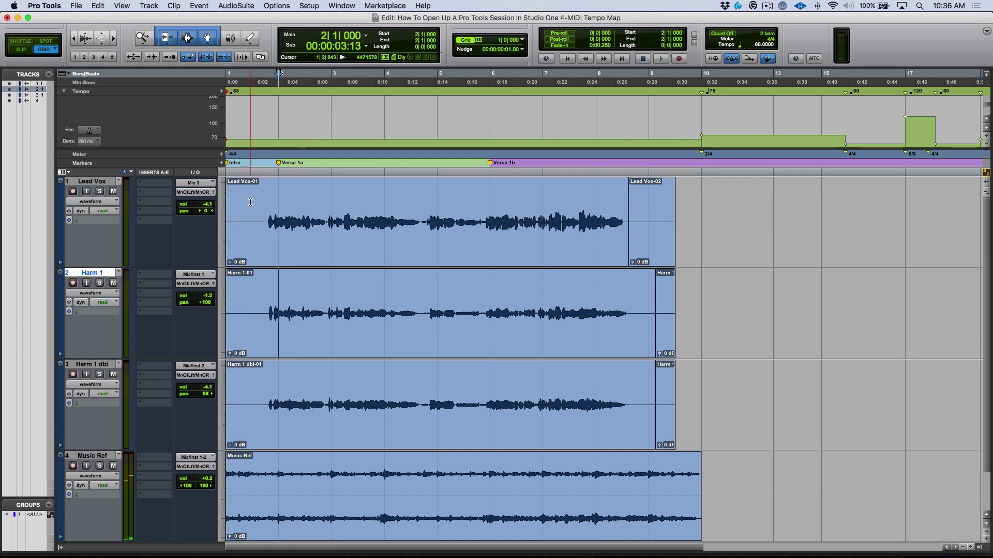
pyautogui.press('space')
pyautogui.press('space')
pyautogui.press('KP_Decimal')
pyautogui.press('KP_3')
pyautogui.press('KP_Decimal')
pyautogui.press('space')
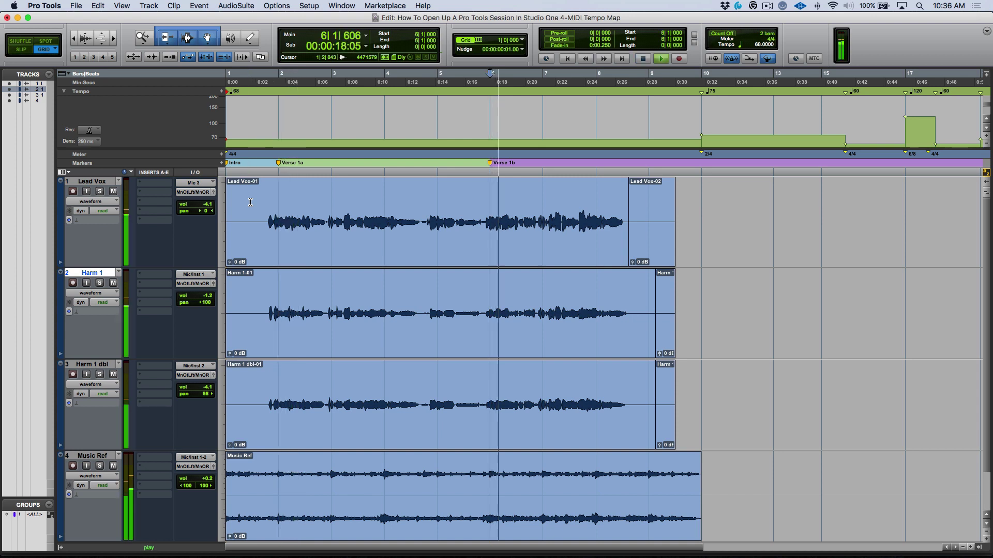
pyautogui.press('space')
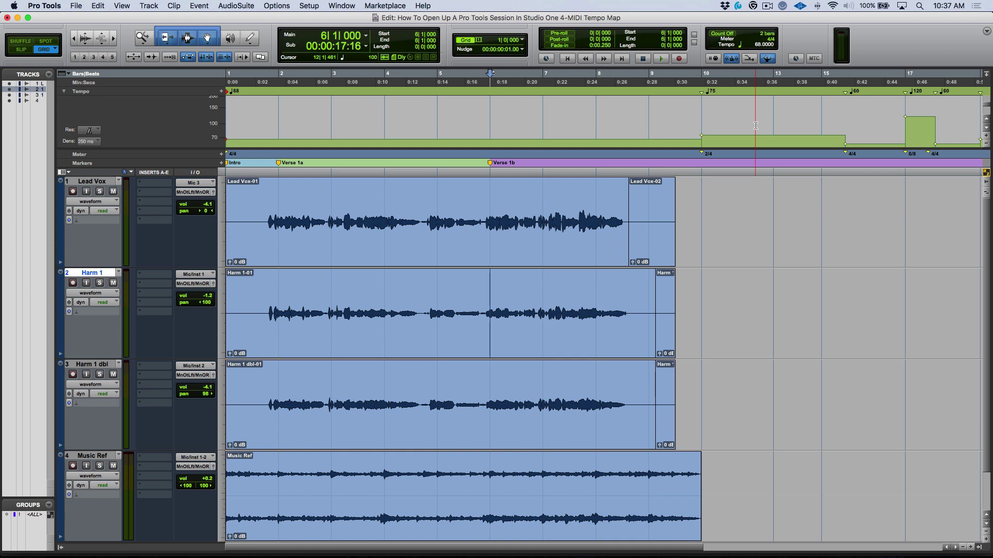
pyautogui.click(758, 144)
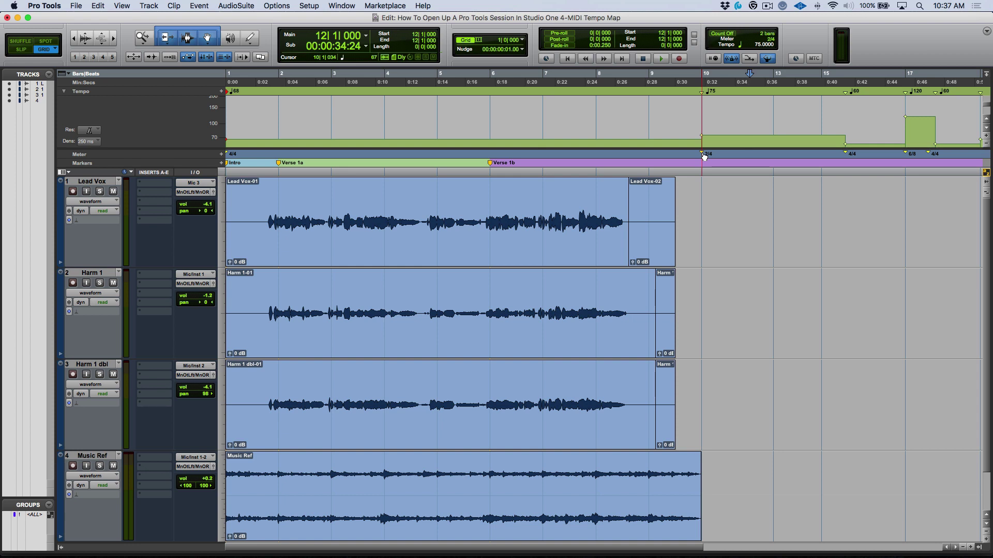
pyautogui.click(855, 109)
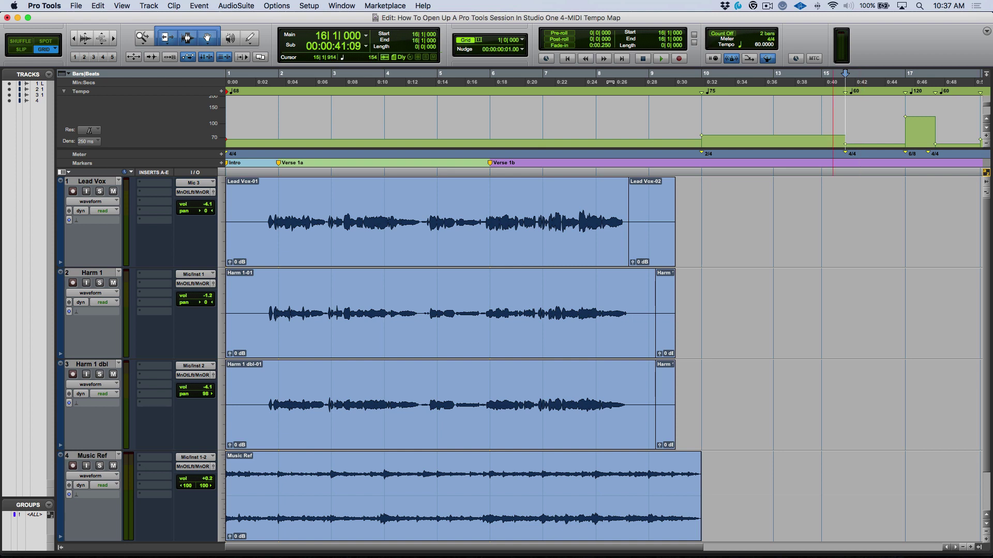
pyautogui.click(47, 50)
pyautogui.click(892, 136)
pyautogui.press('F2')
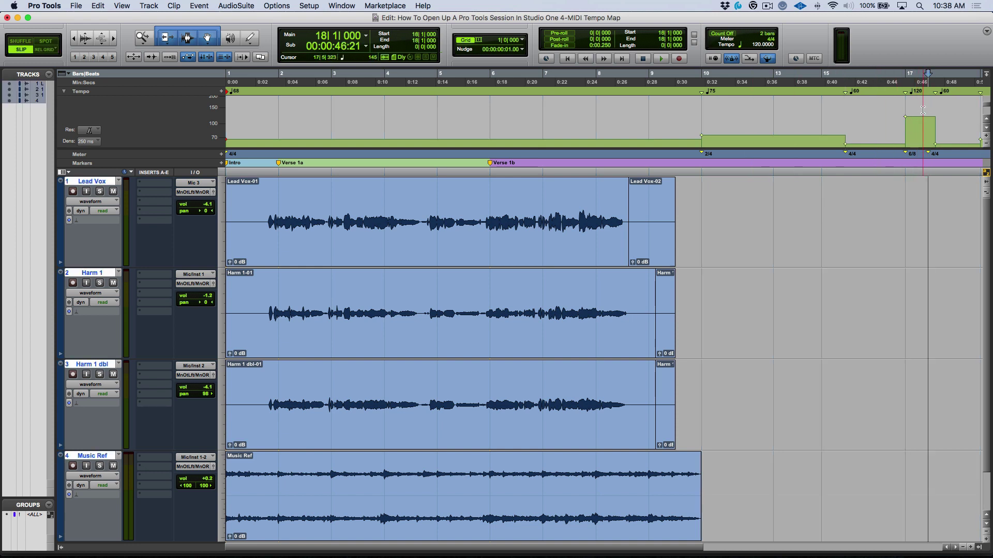
pyautogui.click(921, 172)
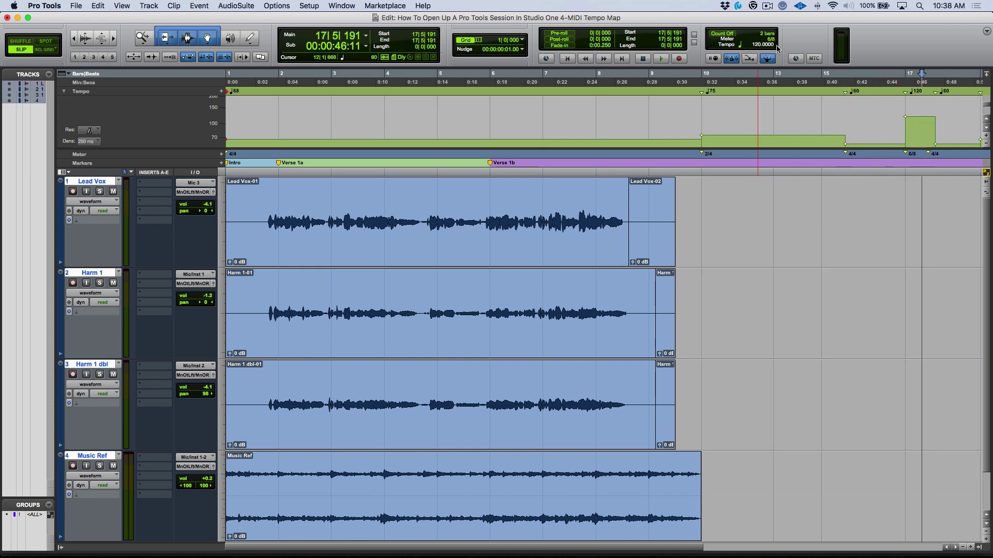
pyautogui.click(960, 118)
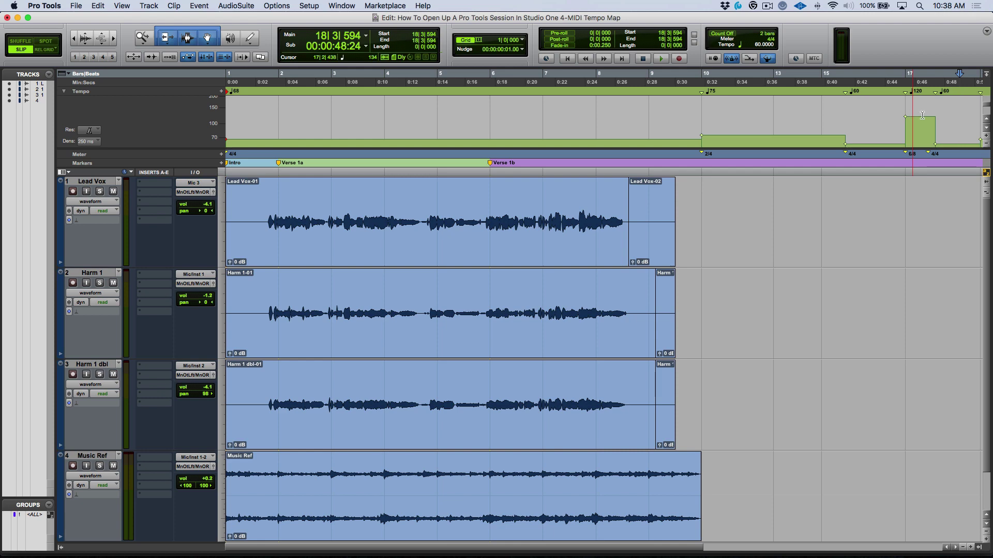
pyautogui.hscroll(5, 889, 227)
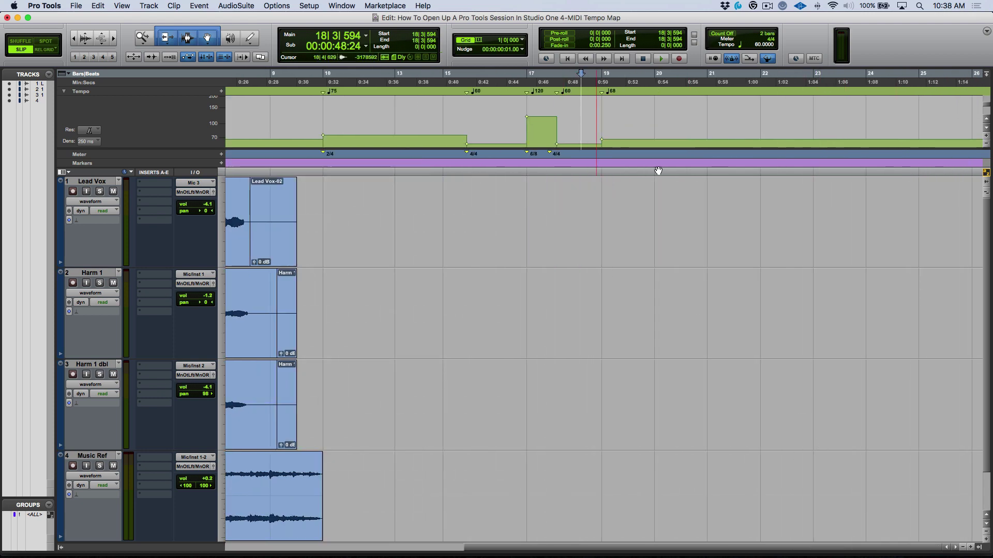
pyautogui.click(646, 116)
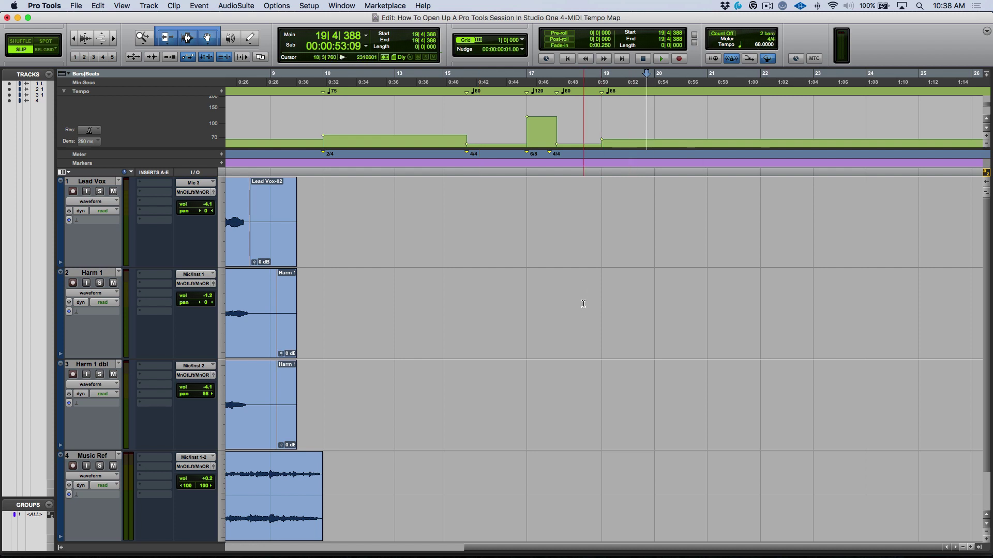
pyautogui.hscroll(-5, 582, 303)
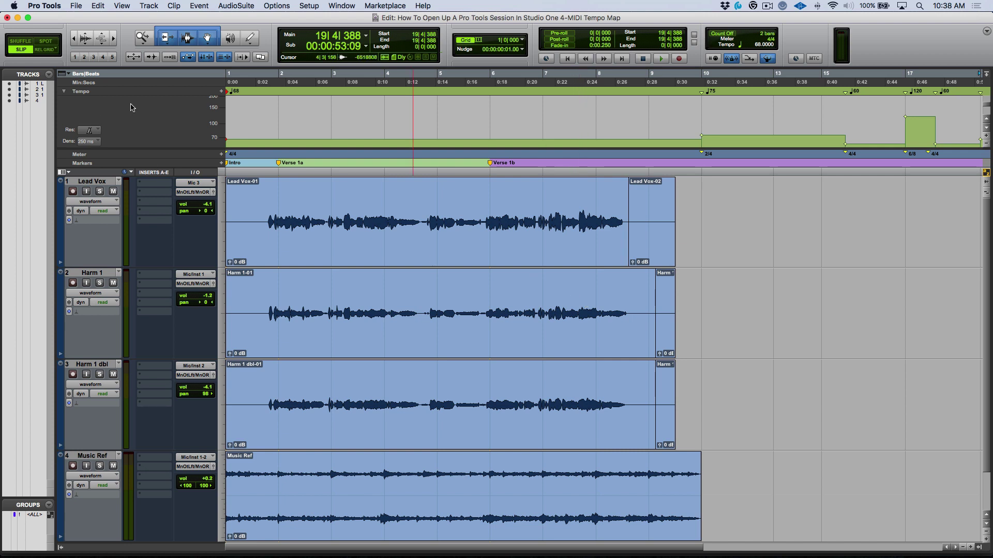
# Add a new mono MIDI track and fit all tracks to the window height.
pyautogui.press('super+shift+n')
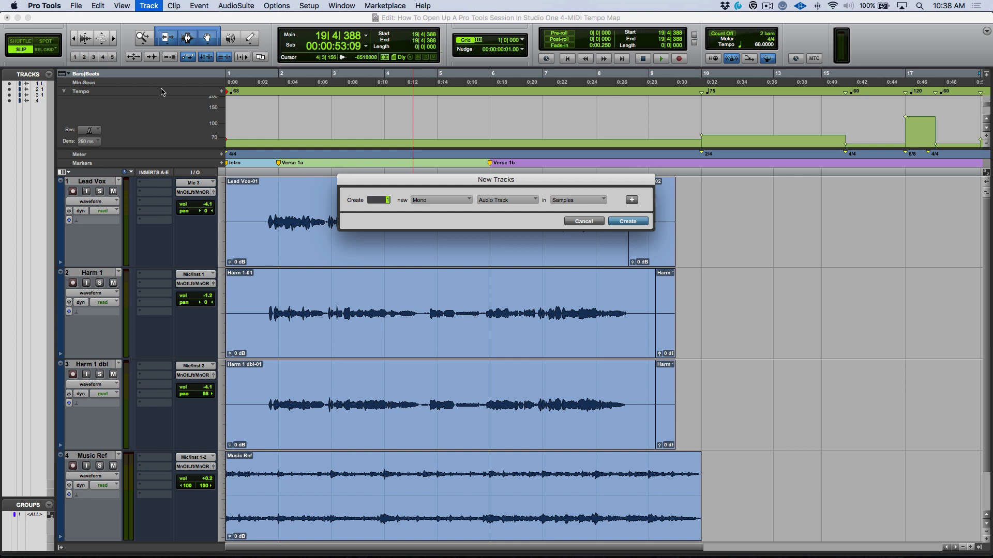
pyautogui.click(438, 201)
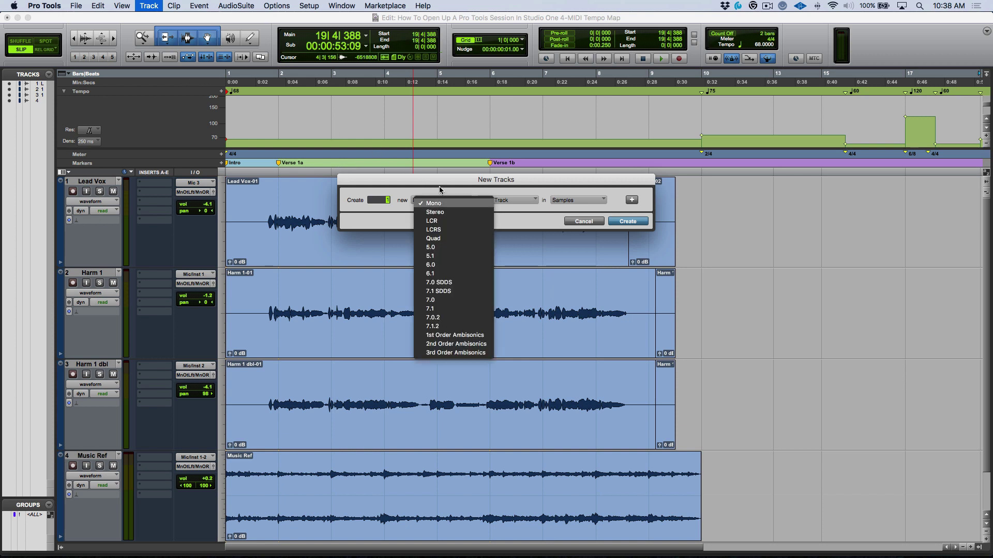
pyautogui.click(440, 190)
pyautogui.click(506, 201)
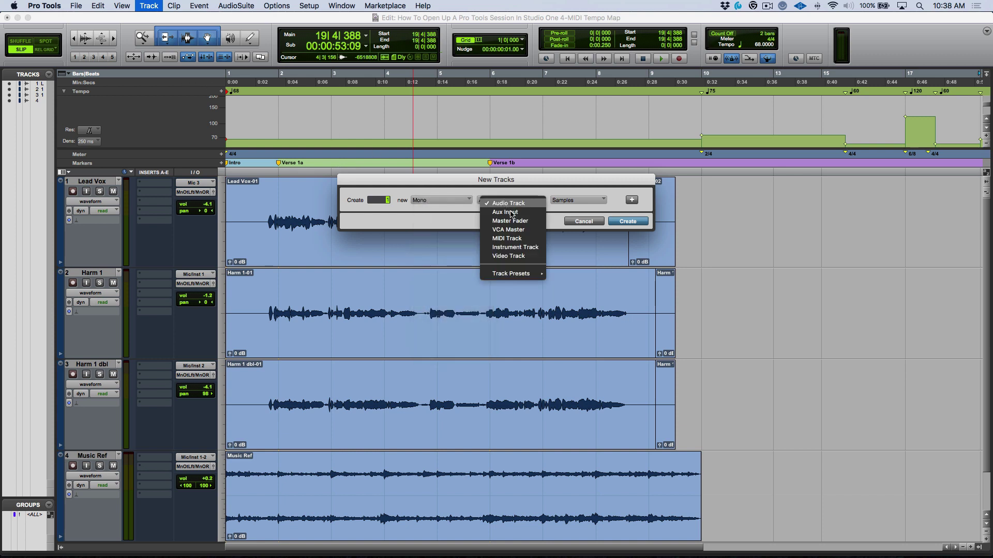
pyautogui.click(511, 239)
pyautogui.click(639, 222)
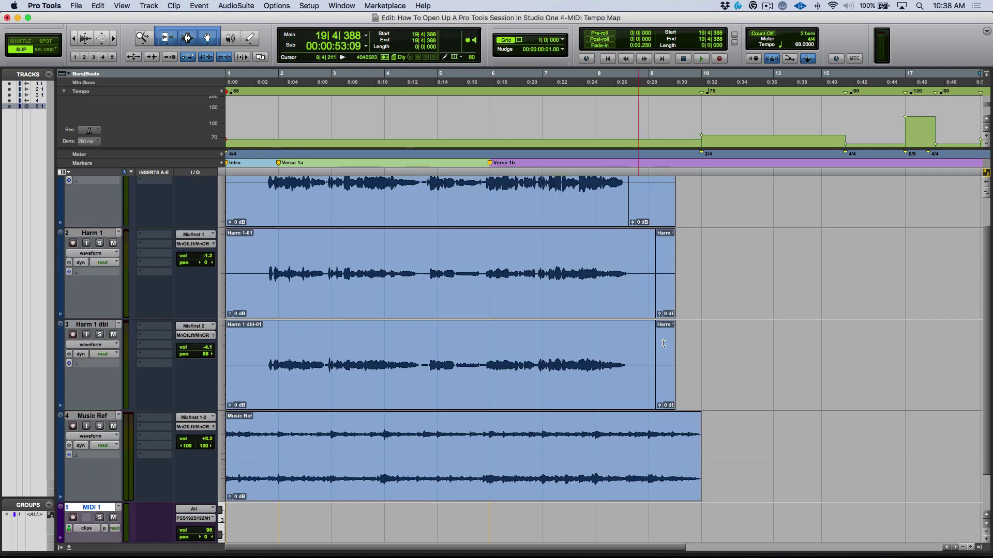
pyautogui.press('ctrl+alt+super+Up')
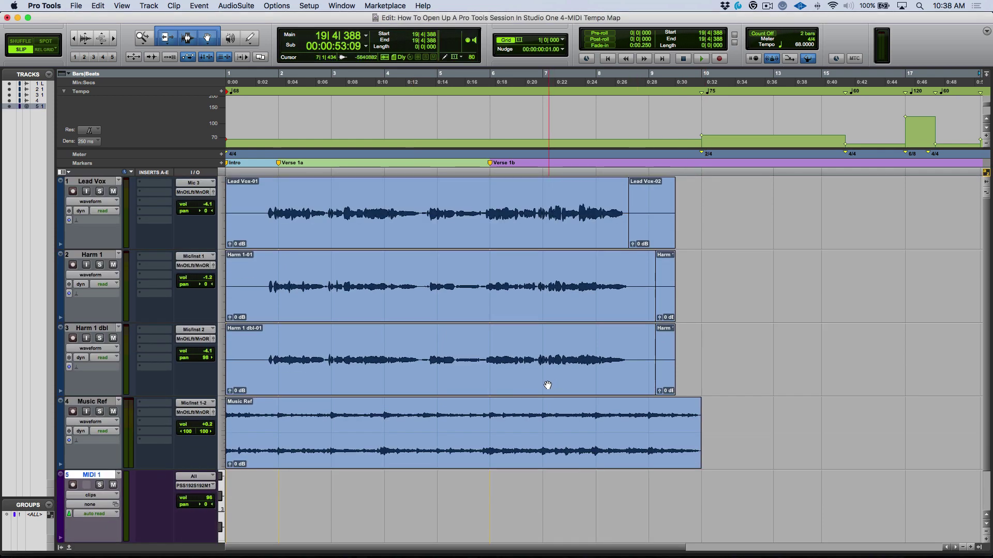
# Export the session as a MIDI file named 'Tempo Map From Pro Tools'.
pyautogui.click(76, 6)
pyautogui.moveTo(89, 178)
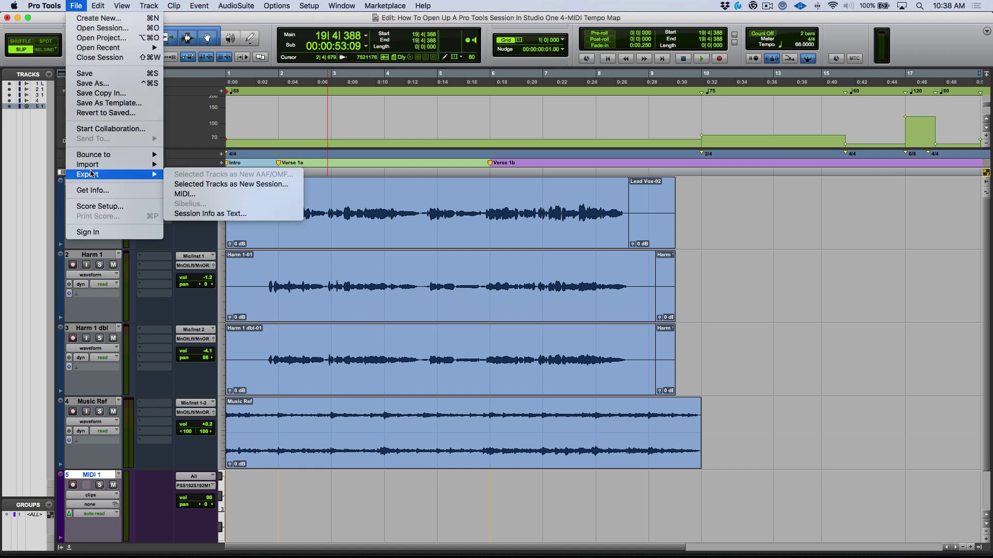
pyautogui.click(197, 192)
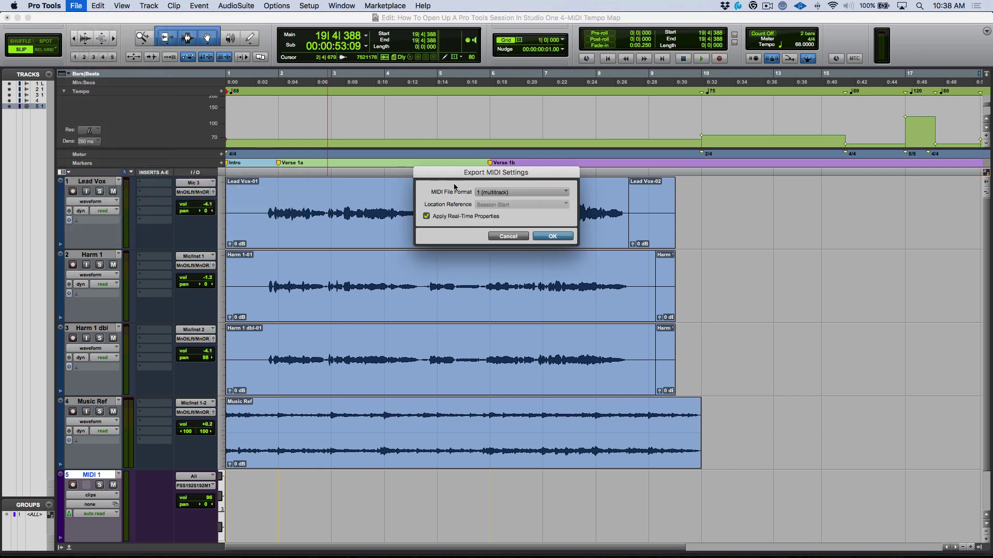
pyautogui.click(552, 237)
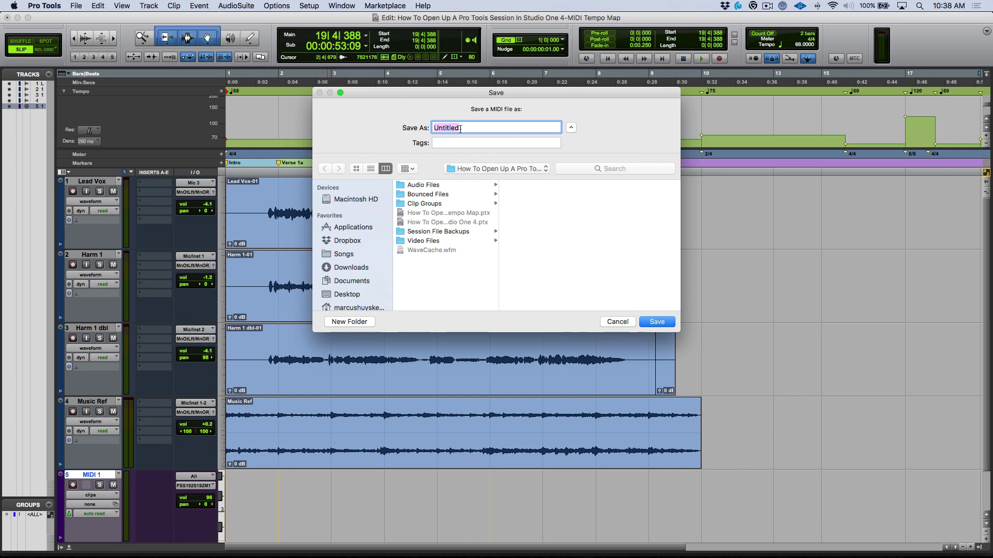
pyautogui.write('Tempo Map From Pro Tools')
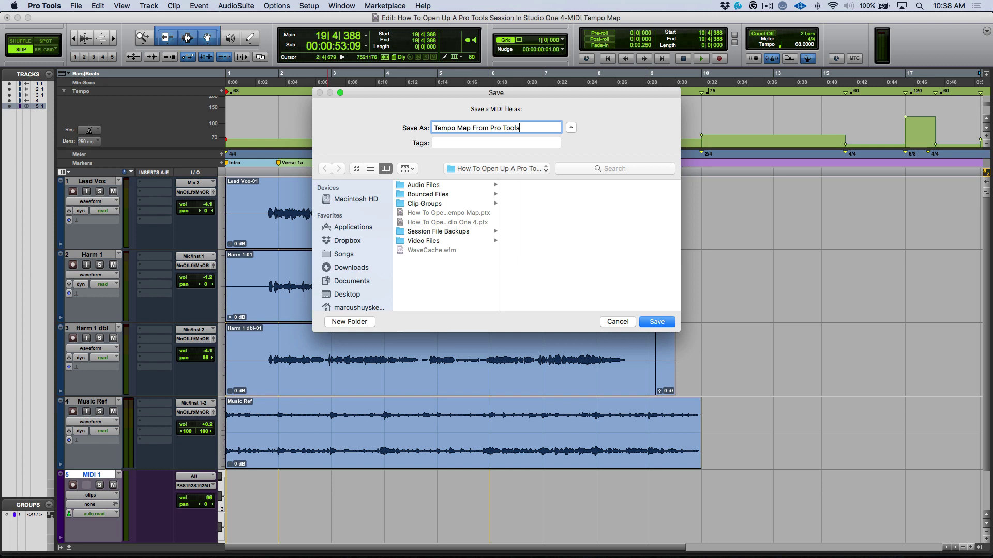
pyautogui.click(657, 321)
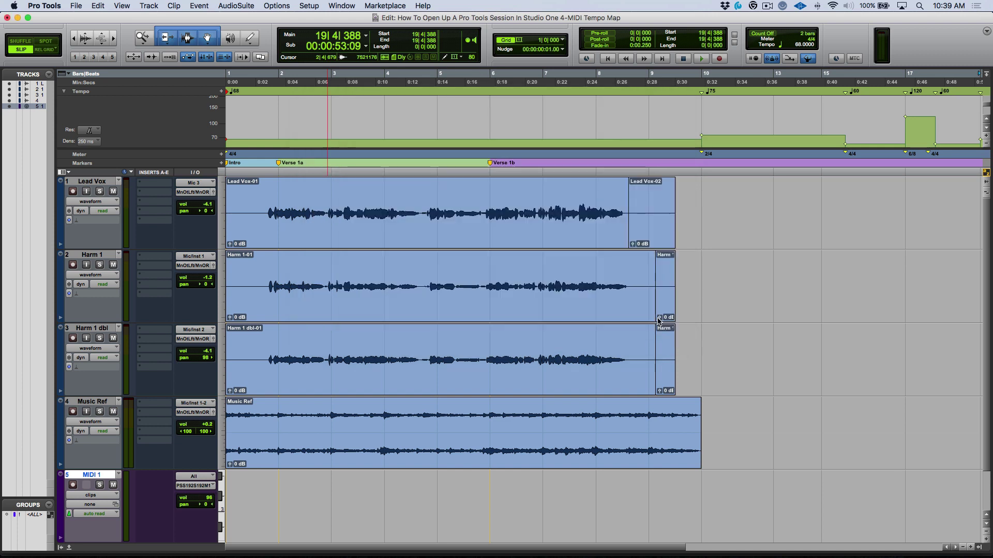
# Back in Studio One, select Harm 1 and Harm 1 dbl and raise the song tempo to 178.
pyautogui.press('super+Tab')
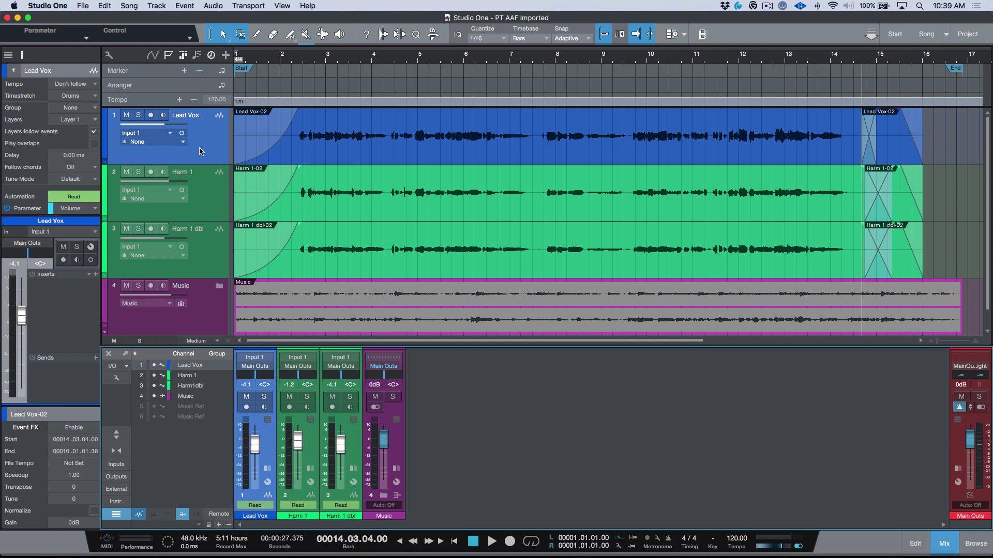
pyautogui.keyDown('shift'); pyautogui.click(210, 245); pyautogui.keyUp('shift')
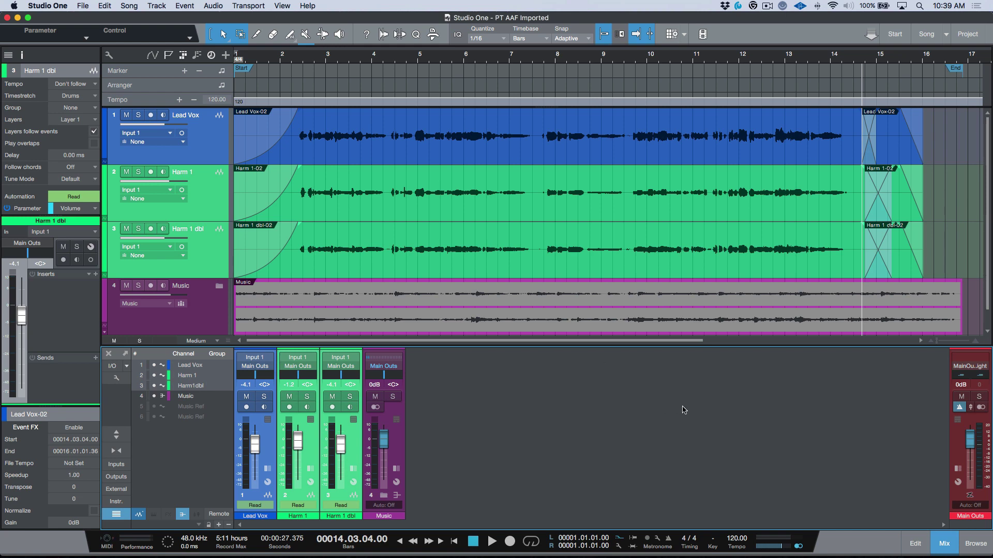
pyautogui.scroll(18, 736, 541)
pyautogui.scroll(13, 736, 541)
pyautogui.scroll(20, 736, 541)
# Reset the tempo to 120, set Harm 1 dbl to Timestretch, then raise the tempo to test it.
pyautogui.doubleClick(737, 540)
pyautogui.write('120')
pyautogui.press('Return')
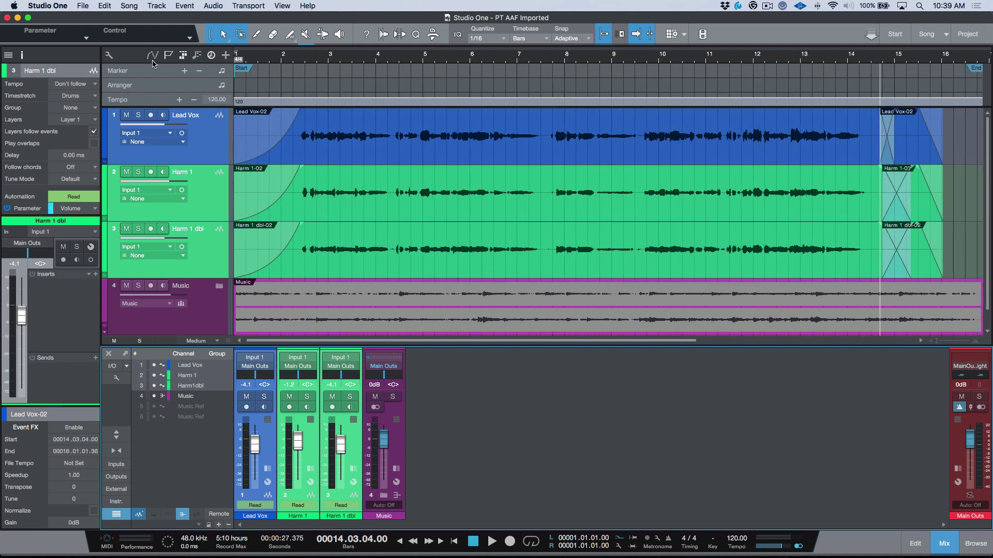
pyautogui.click(91, 84)
pyautogui.click(77, 120)
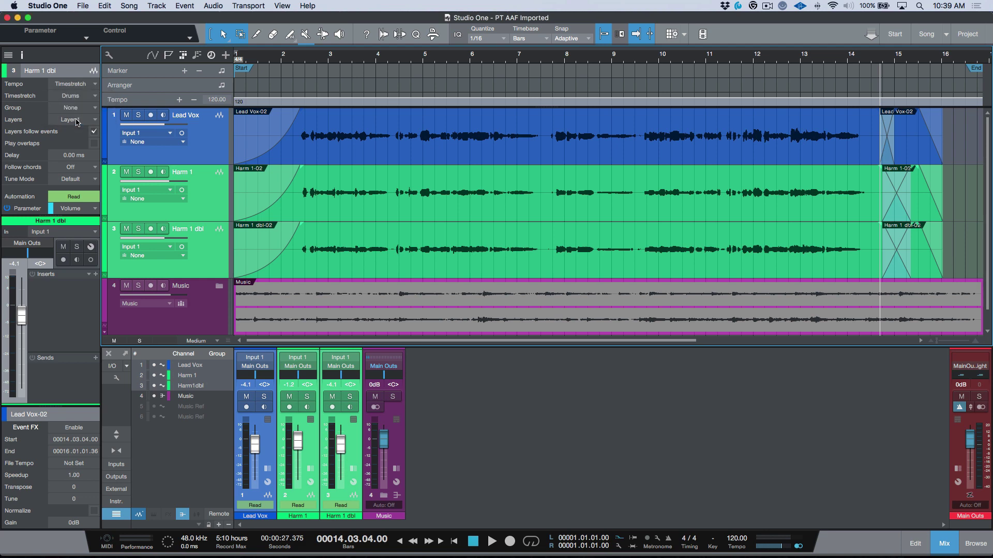
pyautogui.scroll(20, 738, 543)
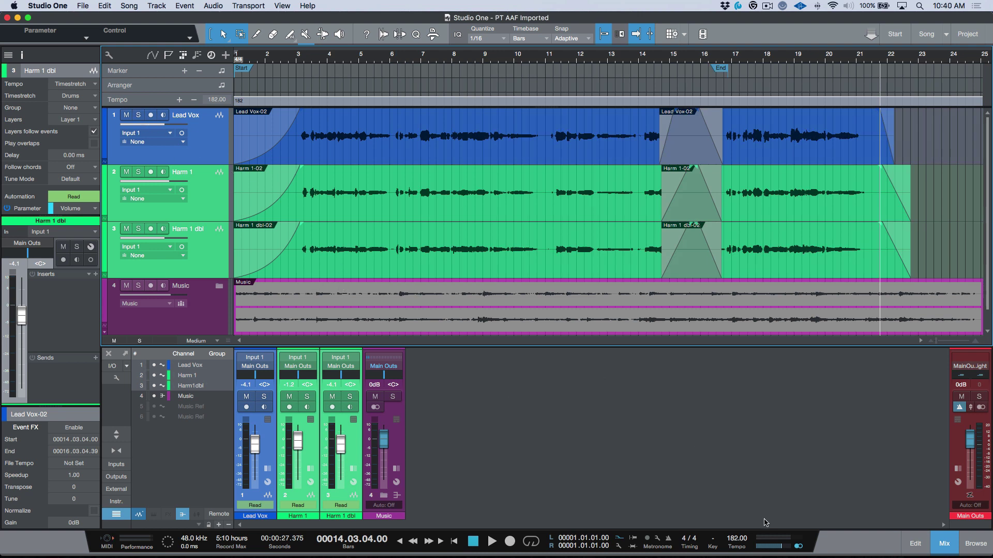
# Return the tempo to 120 and set Harm 1 dbl back to Don't follow.
pyautogui.doubleClick(737, 539)
pyautogui.write('120')
pyautogui.press('Return')
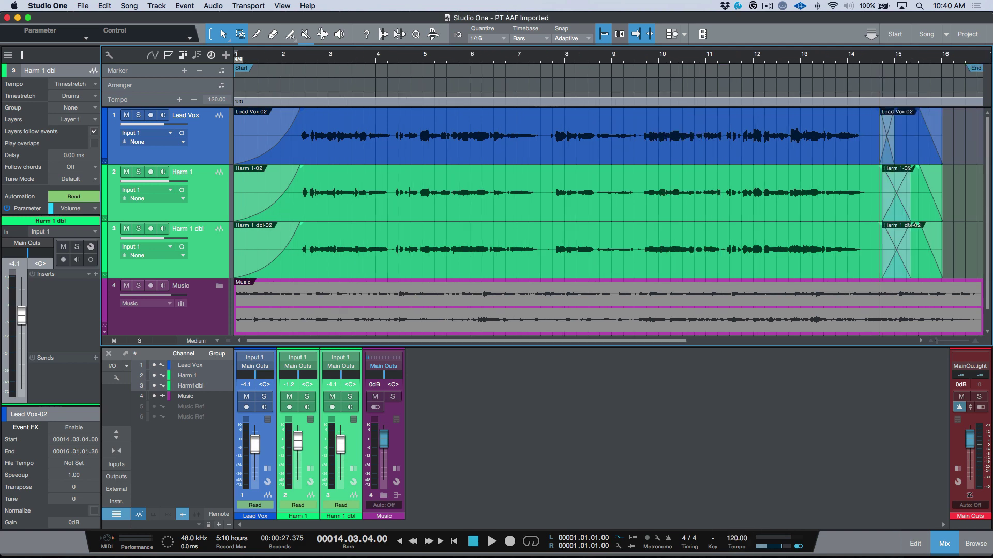
pyautogui.click(94, 84)
pyautogui.click(87, 100)
# Inspect the tempo settings of the Harm 1, Harm 1 dbl and Lead Vox tracks.
pyautogui.click(212, 147)
pyautogui.click(207, 210)
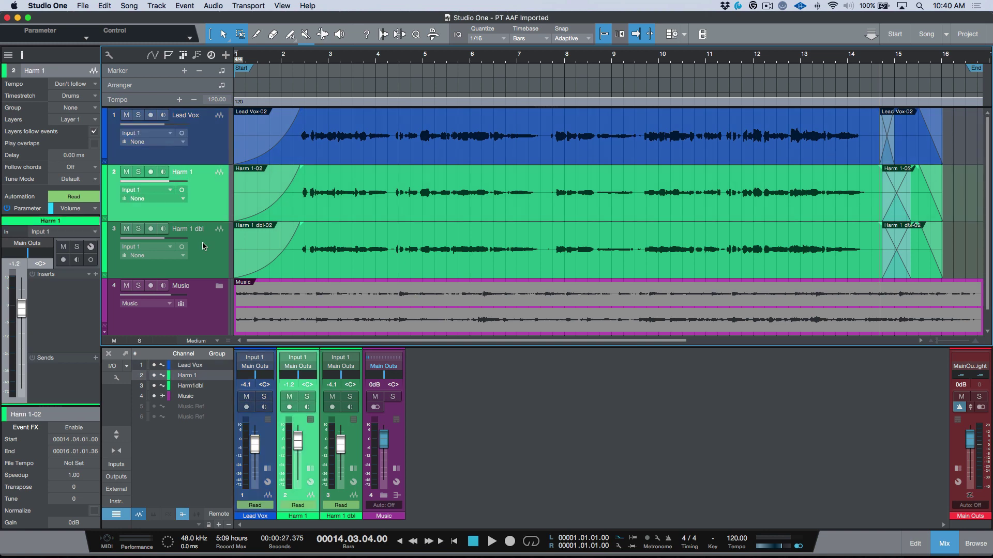
pyautogui.click(206, 247)
pyautogui.click(207, 203)
pyautogui.click(208, 140)
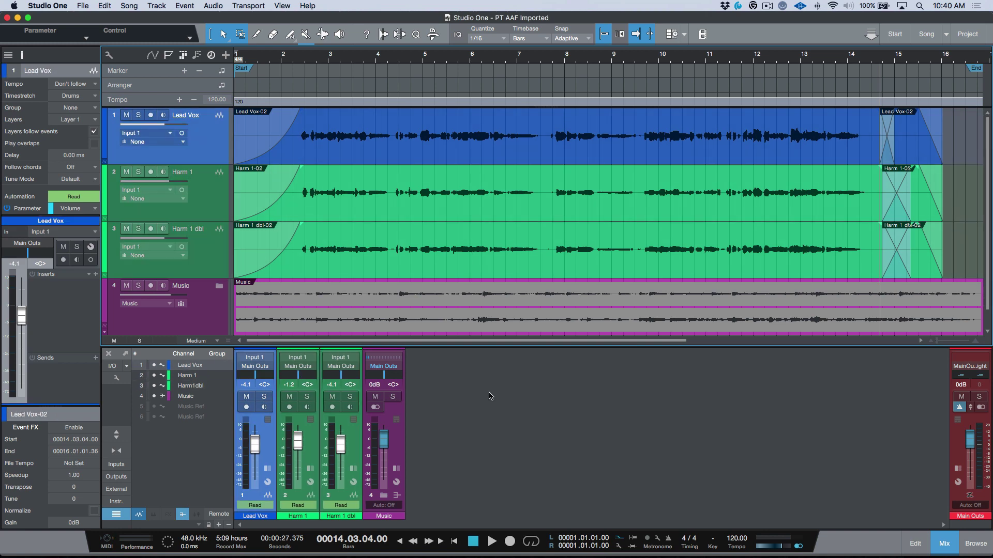
# Return to the Studio One start page and switch to a new Finder window.
pyautogui.click(898, 33)
pyautogui.press('super+Tab')
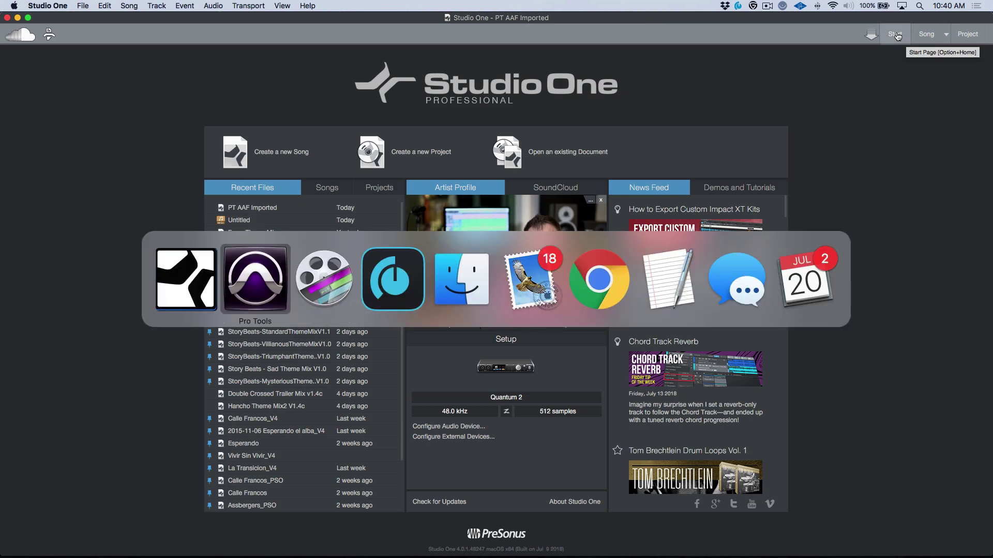
pyautogui.press('super+Tab')
pyautogui.press('super+Tab')
pyautogui.press('super+Tab')
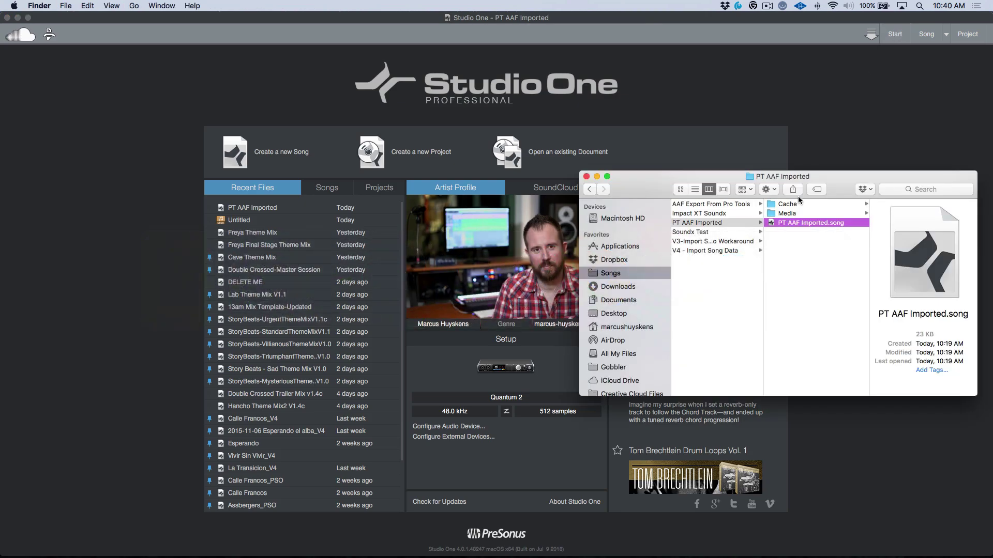
pyautogui.moveTo(639, 180); pyautogui.dragTo(639, 180)
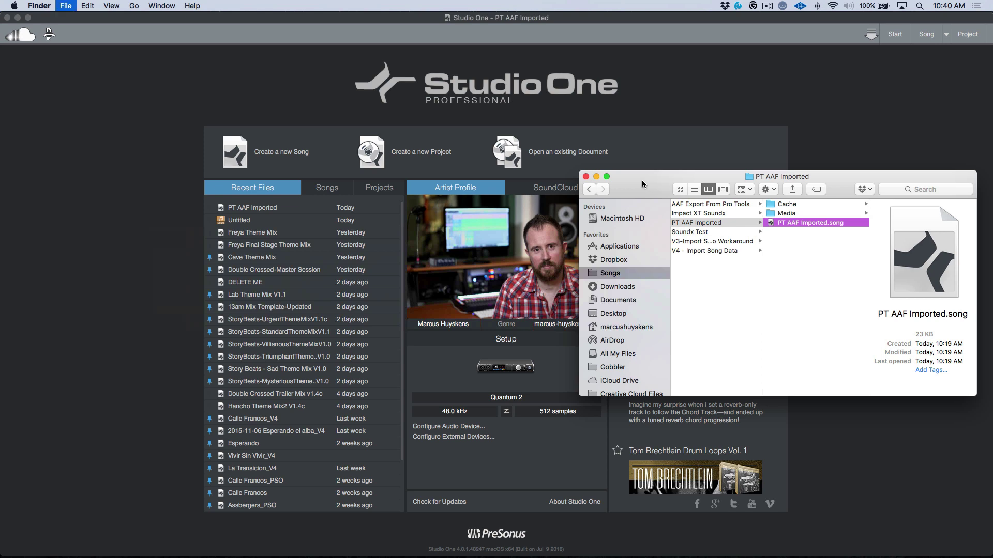
pyautogui.press('super+n')
# Drag Tempo Map From Pro Tools.mid from Documents > Pro Tools Sessions onto Studio One, declining General MIDI sounds.
pyautogui.click(215, 259)
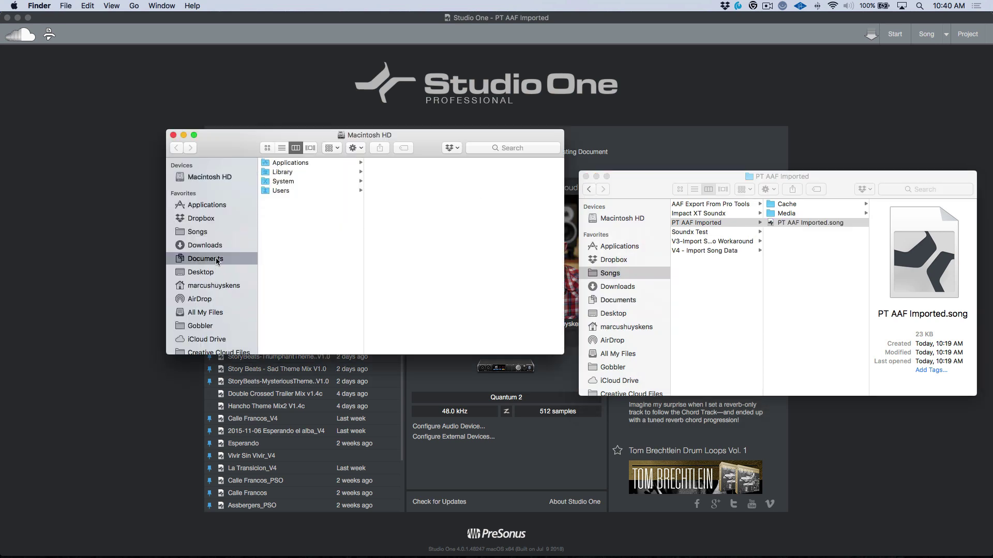
pyautogui.click(303, 294)
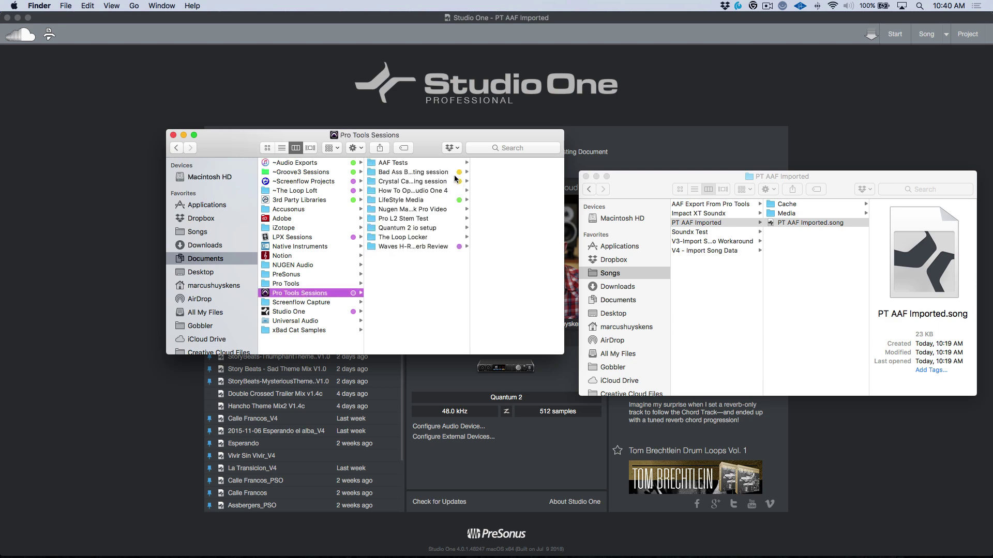
pyautogui.click(405, 193)
pyautogui.moveTo(414, 135); pyautogui.dragTo(821, 172)
pyautogui.click(893, 257)
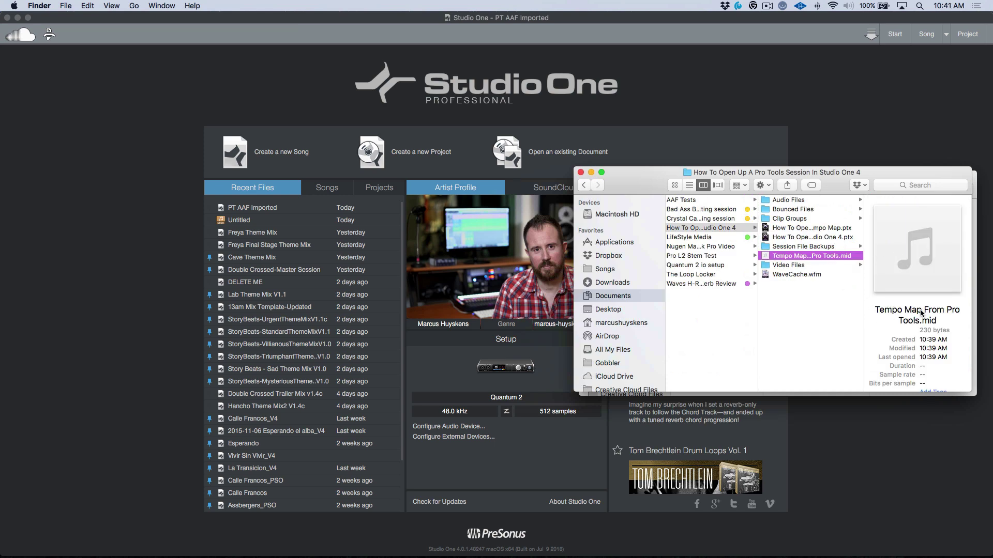
pyautogui.moveTo(769, 257); pyautogui.dragTo(353, 257)
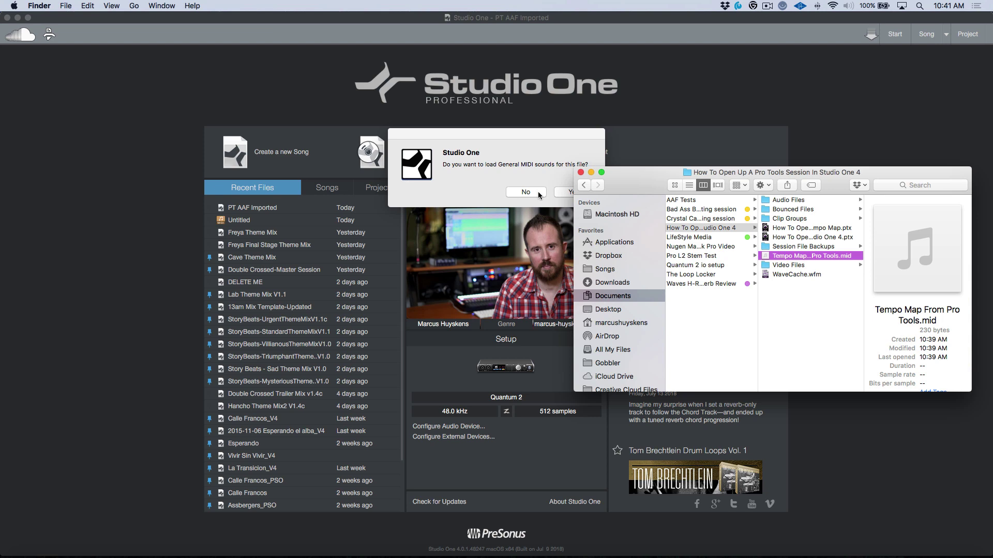
pyautogui.click(538, 194)
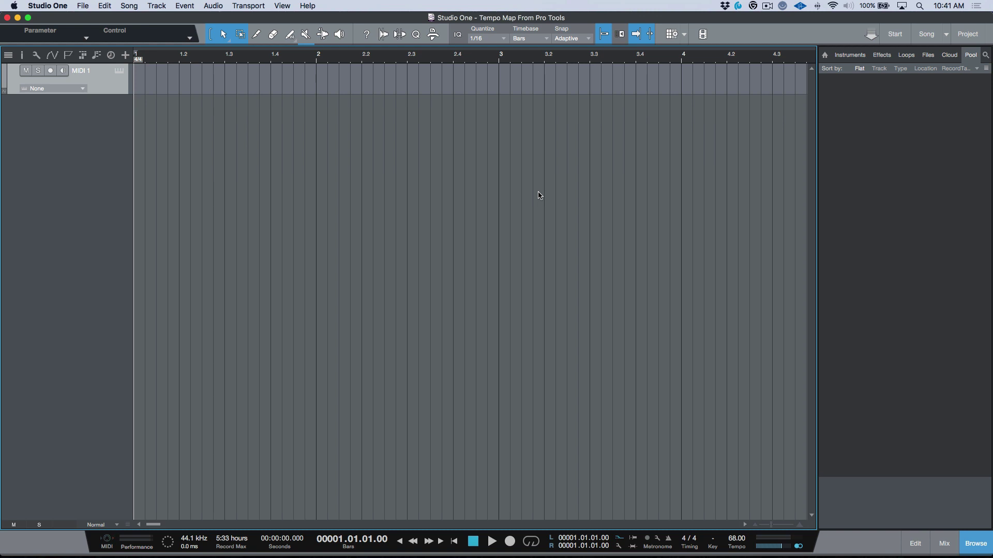
# Show the Marker and Tempo tracks and check the Start and Intro markers at the song start.
pyautogui.click(68, 55)
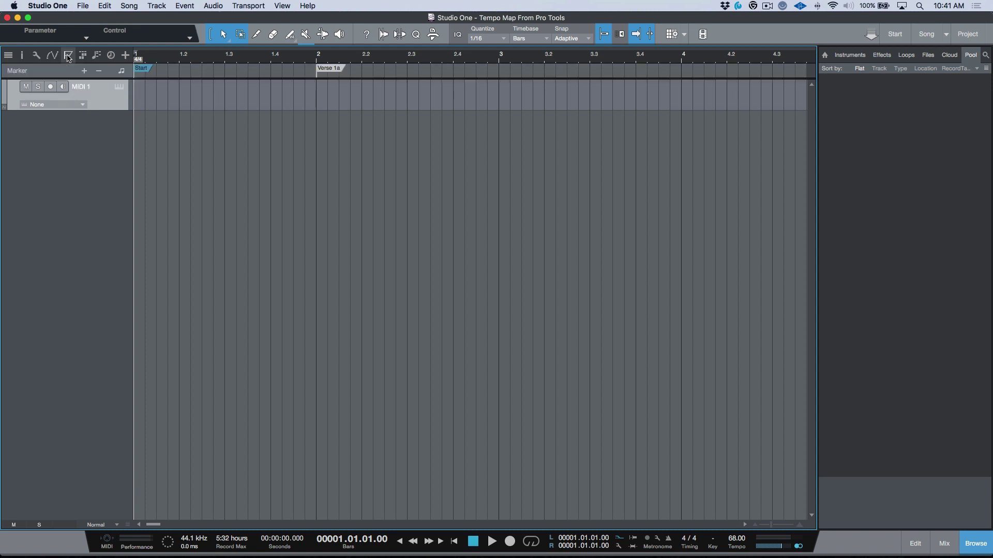
pyautogui.click(110, 56)
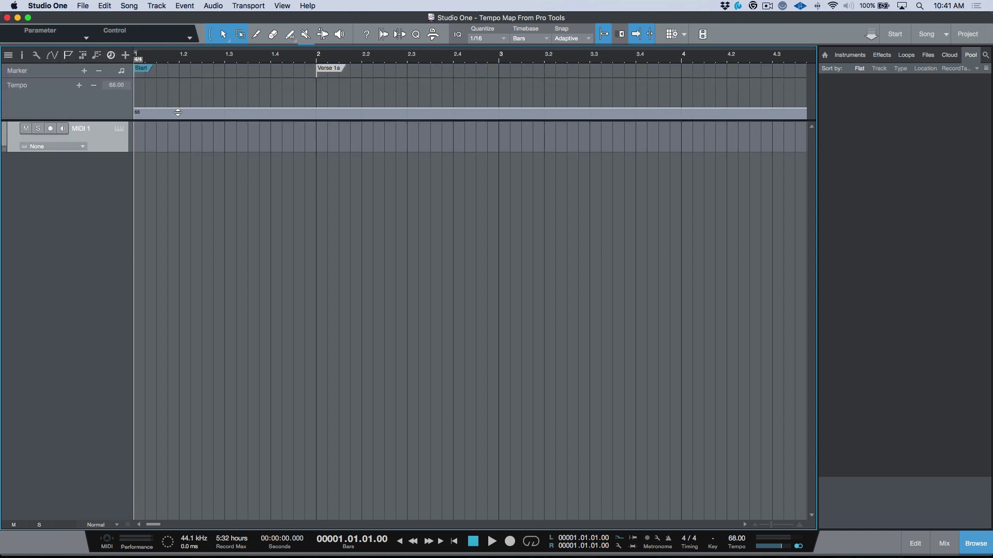
pyautogui.press('w')
pyautogui.press('w')
pyautogui.press('w')
pyautogui.press('w')
pyautogui.press('w')
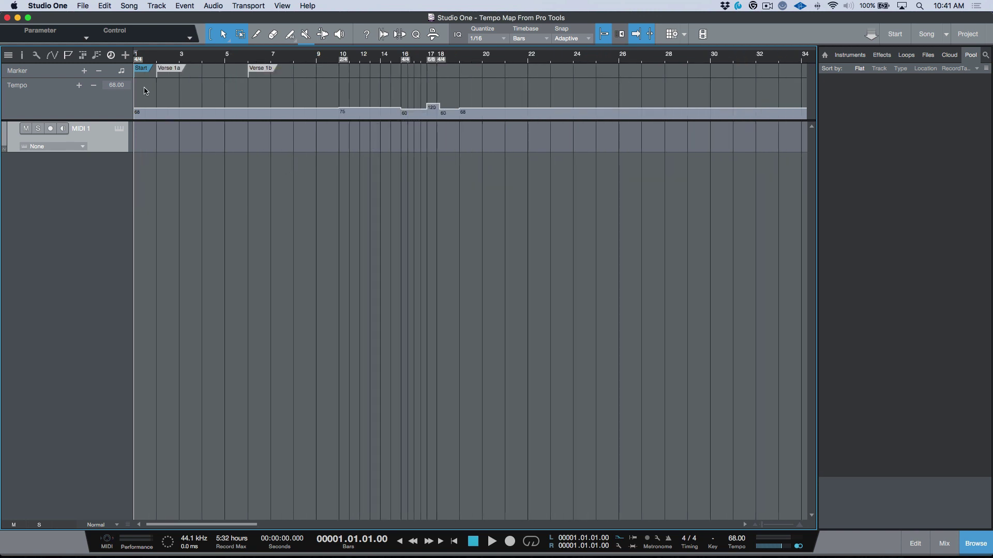
pyautogui.press('e')
pyautogui.press('e')
pyautogui.press('e')
pyautogui.press('e')
pyautogui.press('e')
pyautogui.press('e')
pyautogui.press('e')
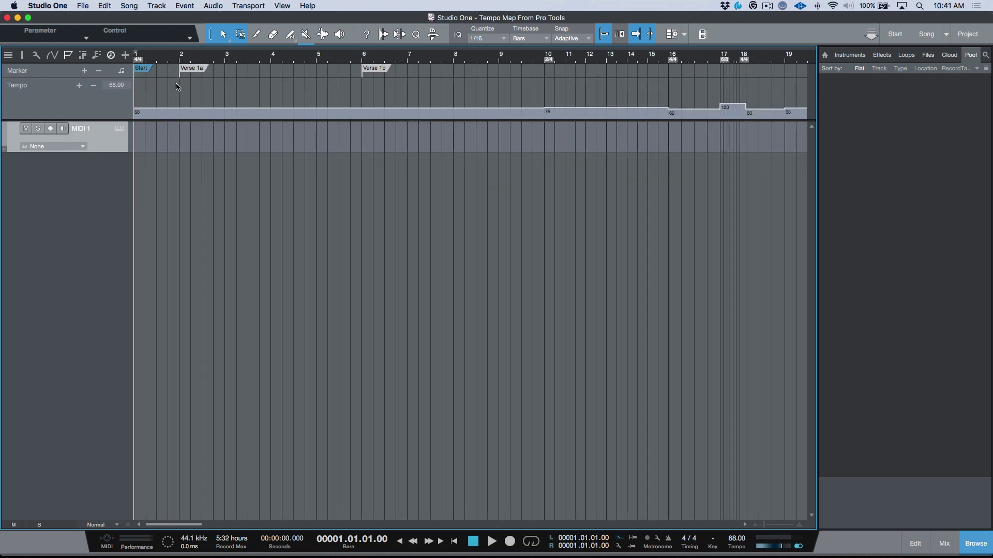
pyautogui.moveTo(149, 71)
pyautogui.mouseDown()
pyautogui.moveTo(279, 74)
pyautogui.moveTo(139, 72)
pyautogui.mouseUp()
pyautogui.press('w')
pyautogui.press('w')
pyautogui.press('w')
pyautogui.press('w')
pyautogui.press('w')
pyautogui.press('w')
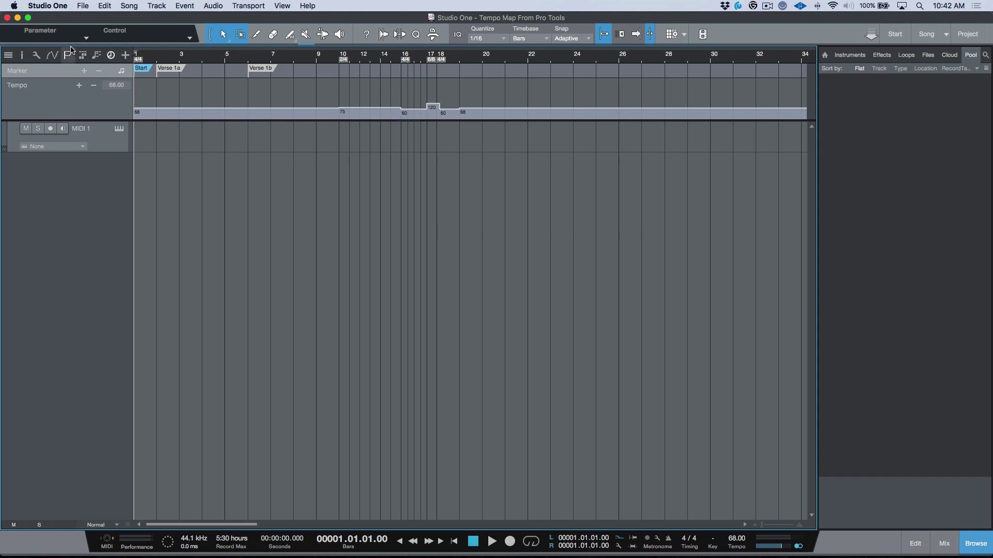
# Start saving the song to a new folder, browsing to Songs > M.H Music Sessions > PT AAF Imported.
pyautogui.click(85, 7)
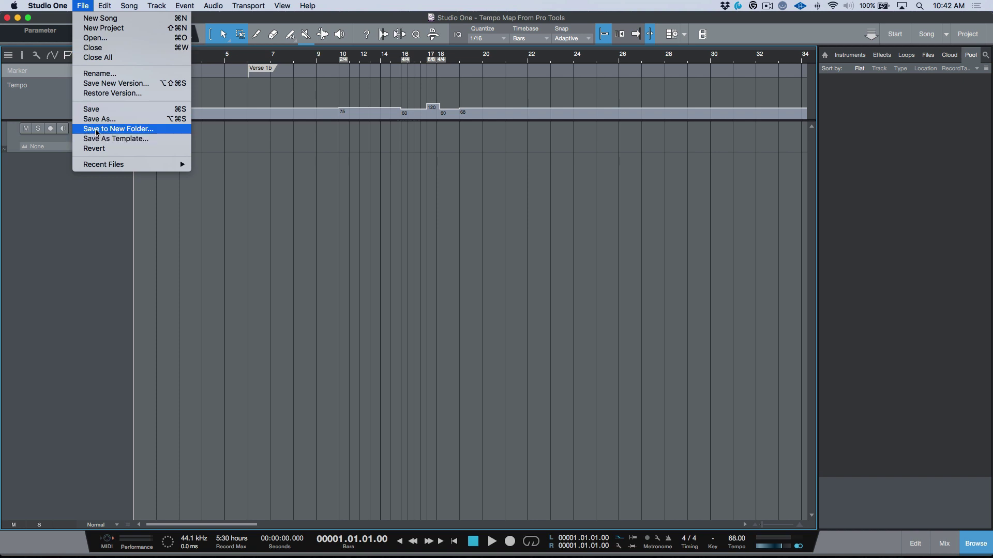
pyautogui.click(118, 129)
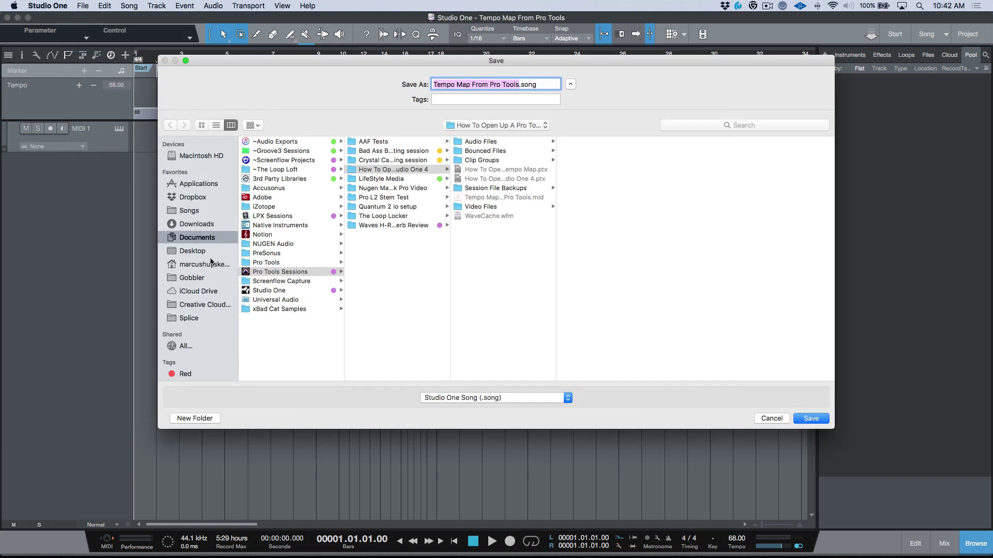
pyautogui.click(205, 210)
pyautogui.click(280, 263)
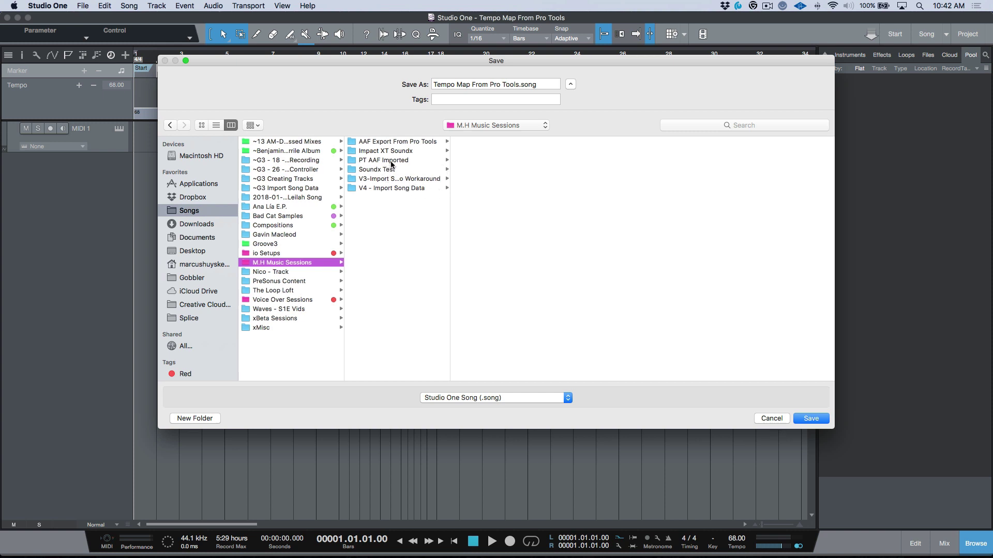
pyautogui.click(407, 160)
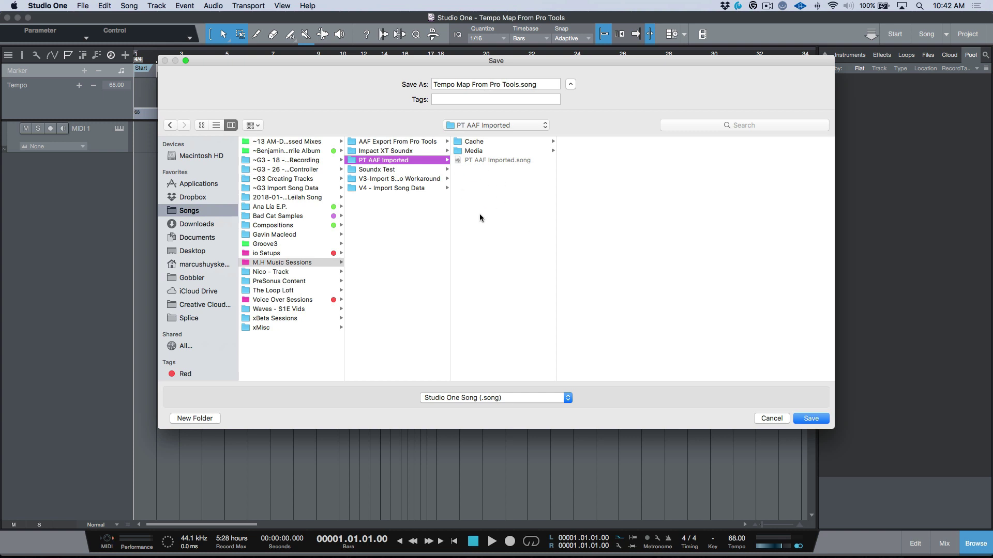
# Create a 'Tempo Map From Pro Tools' folder and save the song into it.
pyautogui.click(212, 419)
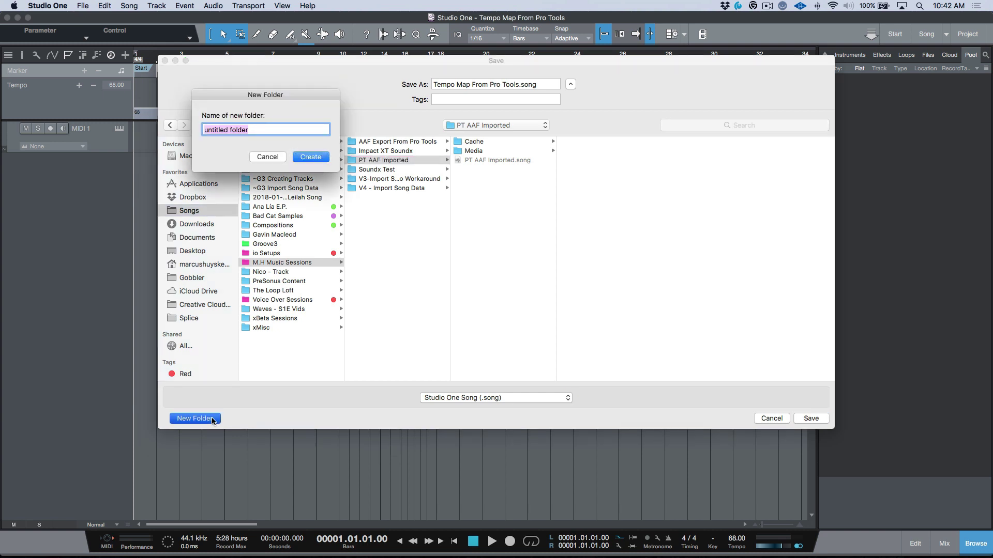
pyautogui.write('Tempo Map From Pro Tools')
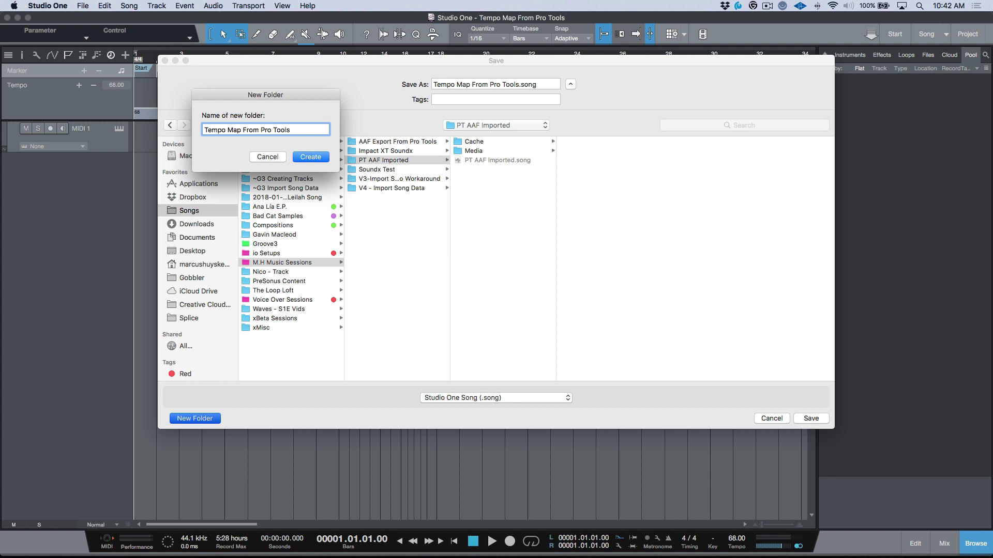
pyautogui.moveTo(300, 130); pyautogui.dragTo(205, 128)
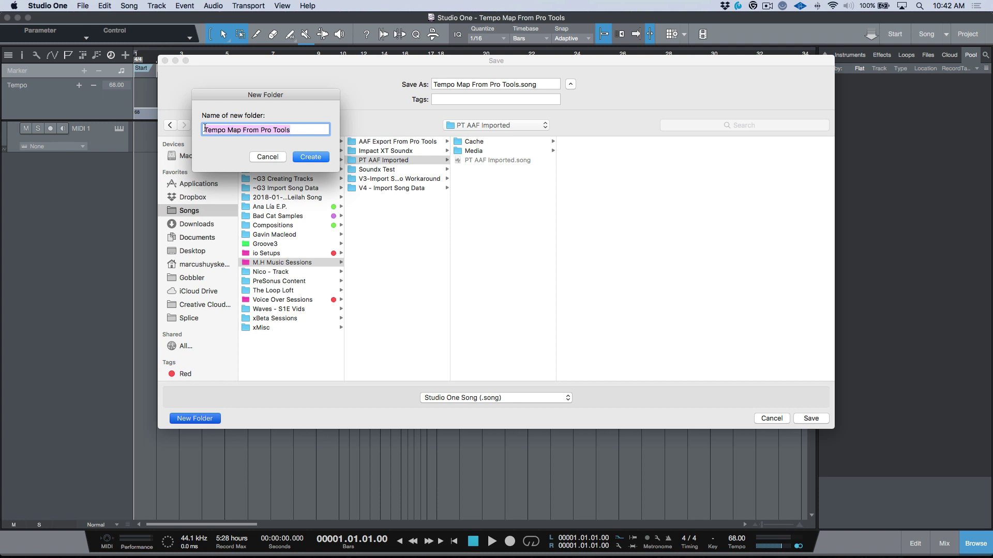
pyautogui.rightClick(242, 129)
pyautogui.click(264, 169)
pyautogui.click(310, 157)
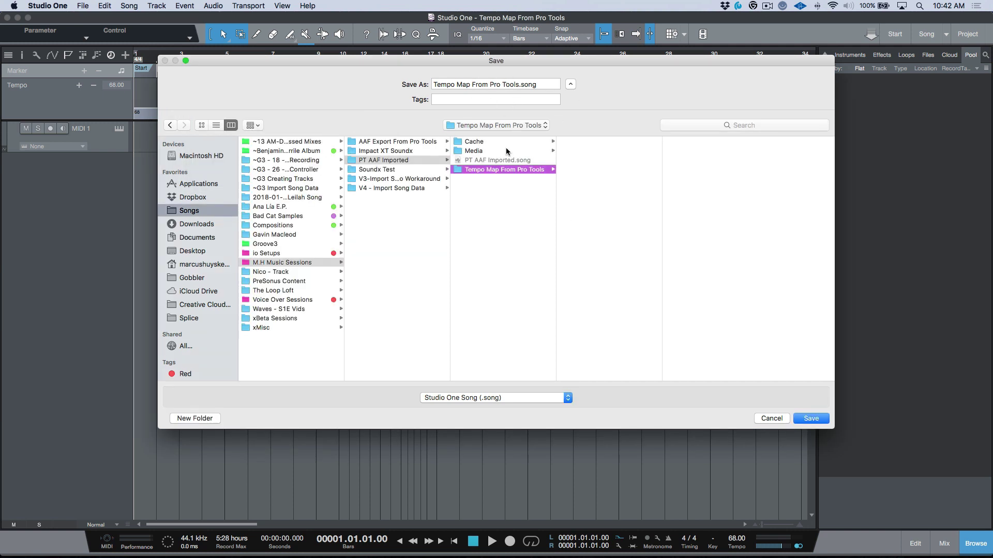
pyautogui.click(814, 420)
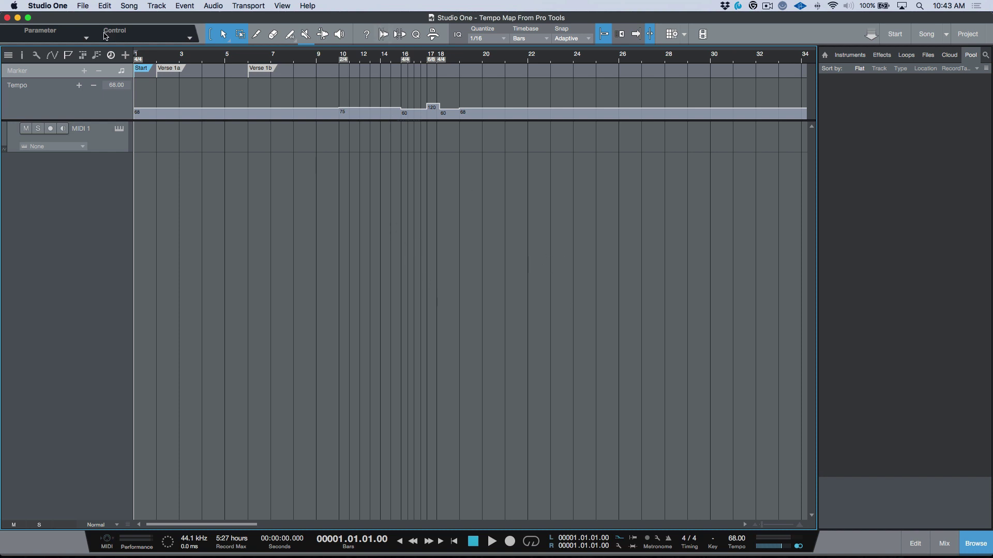
# Close the tempo-map song and set the audio device to PreSonus Studio 192.
pyautogui.click(81, 6)
pyautogui.click(92, 47)
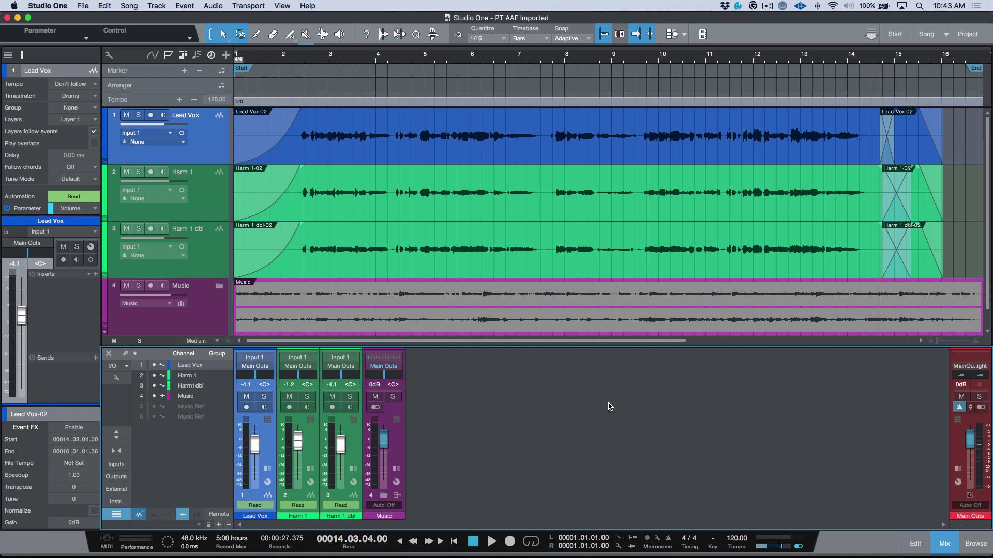
pyautogui.press('super+comma')
pyautogui.click(450, 110)
pyautogui.click(458, 189)
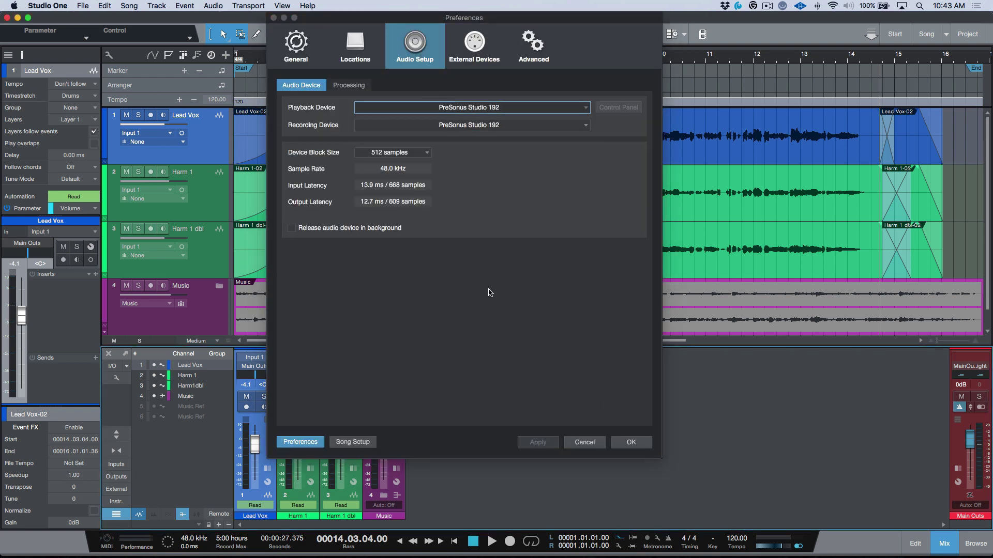
pyautogui.click(631, 442)
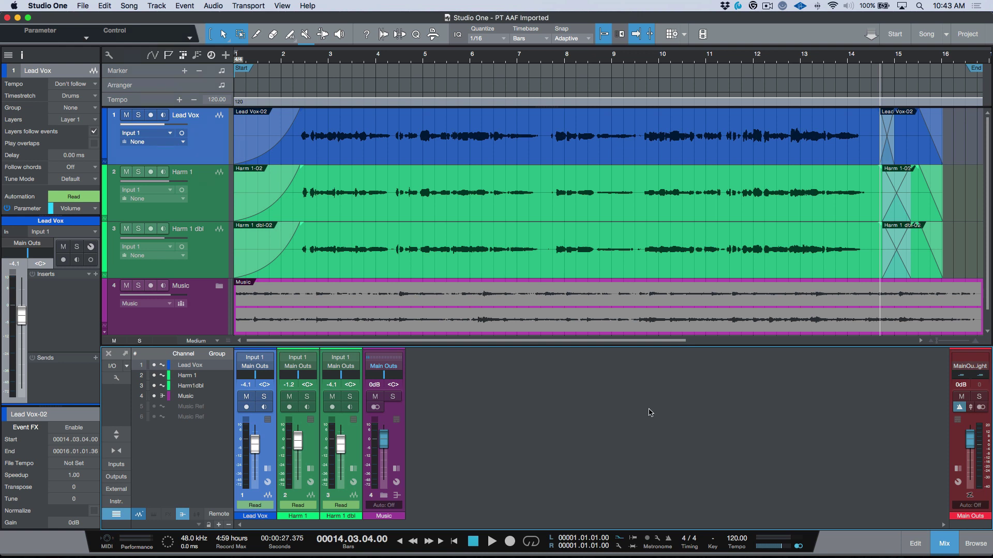
# Import Tempo, Marker Track and MIDI 1 from Tempo Map From Pro Tools.song into PT AAF Imported.
pyautogui.click(129, 6)
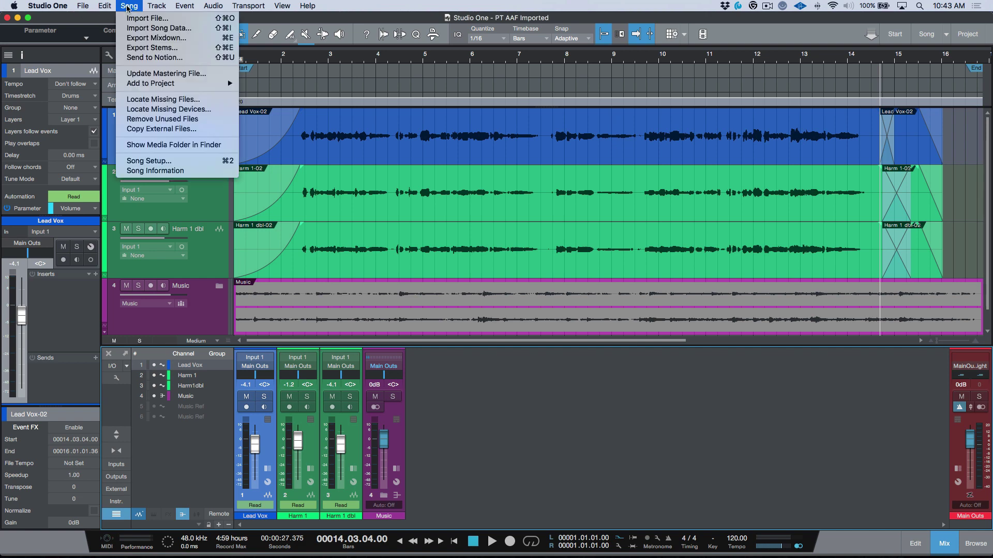
pyautogui.click(134, 28)
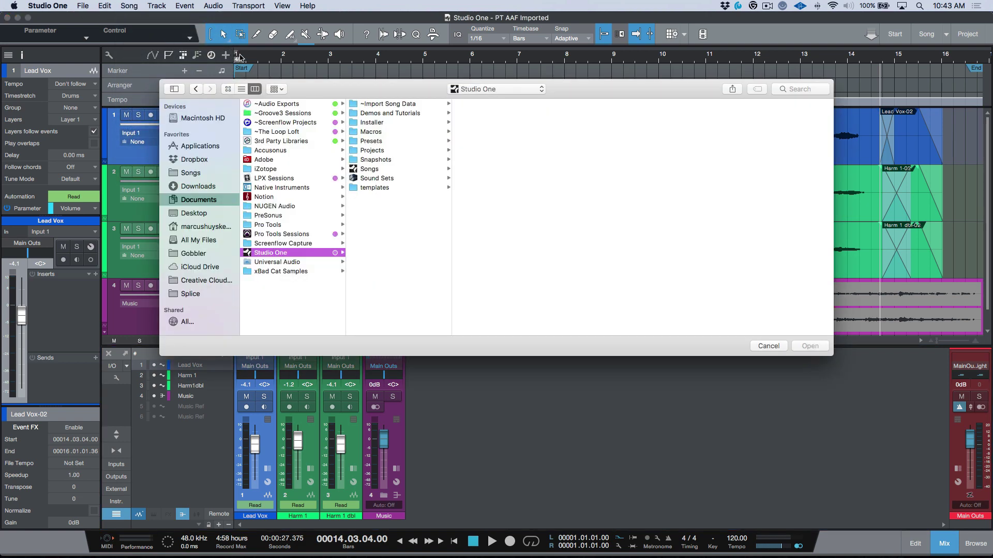
pyautogui.click(216, 173)
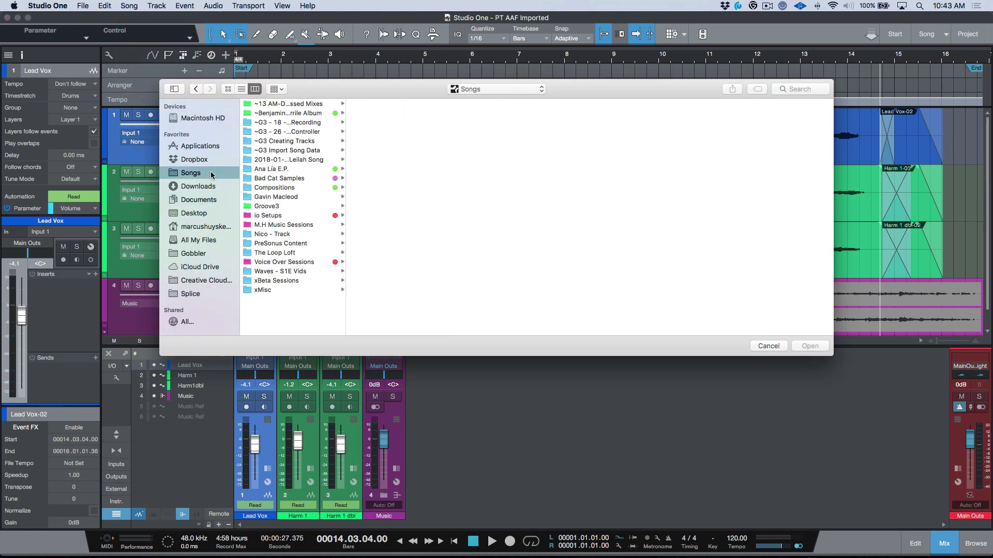
pyautogui.click(283, 226)
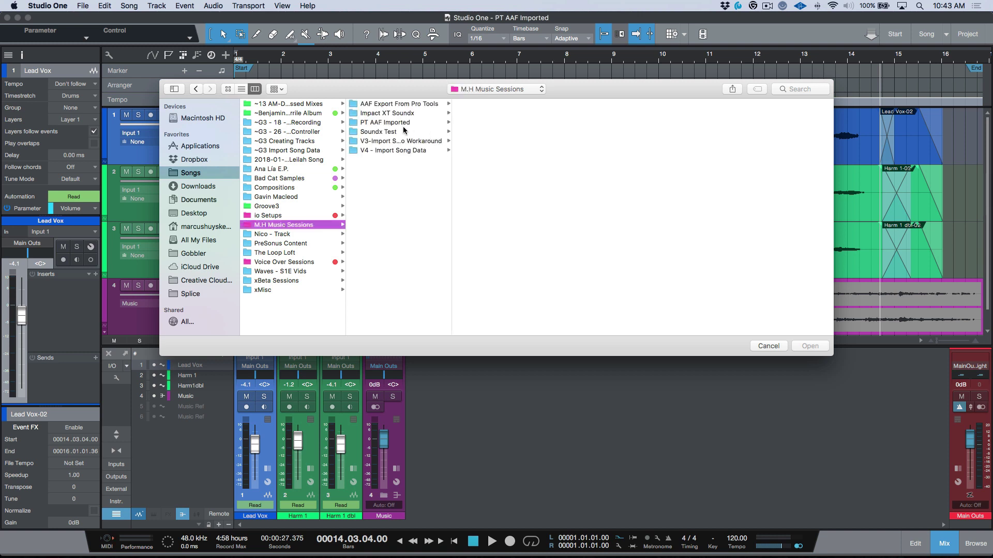
pyautogui.click(414, 123)
pyautogui.click(505, 132)
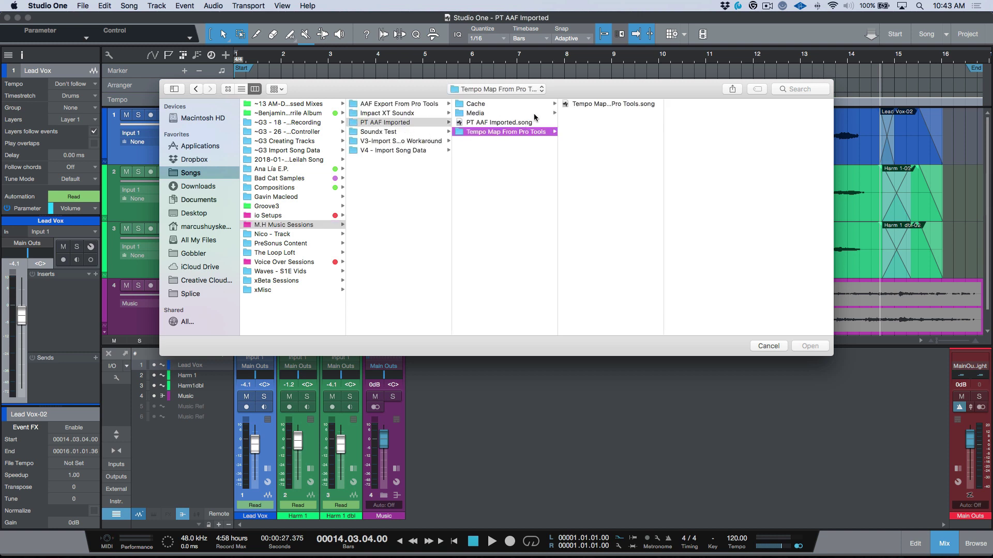
pyautogui.click(610, 104)
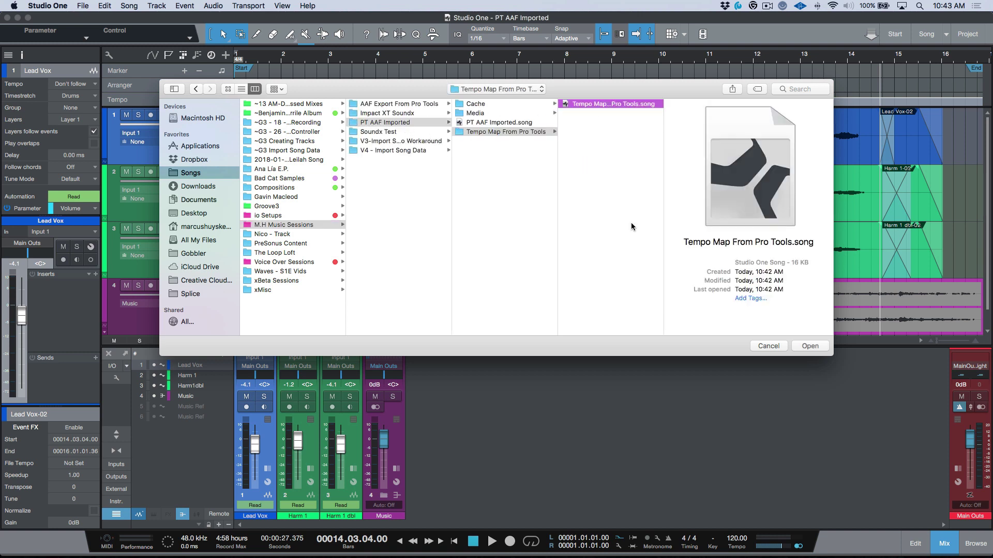
pyautogui.click(815, 345)
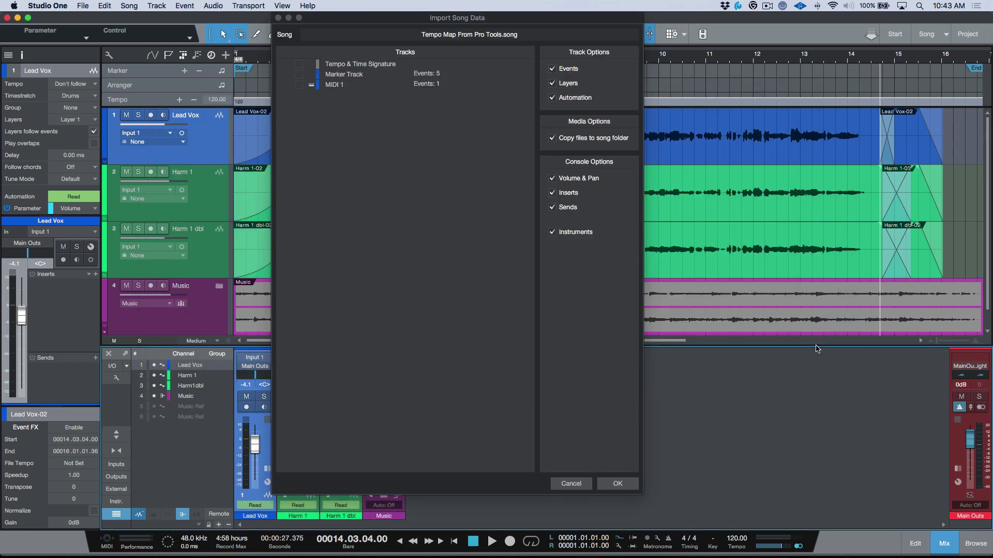
pyautogui.click(299, 73)
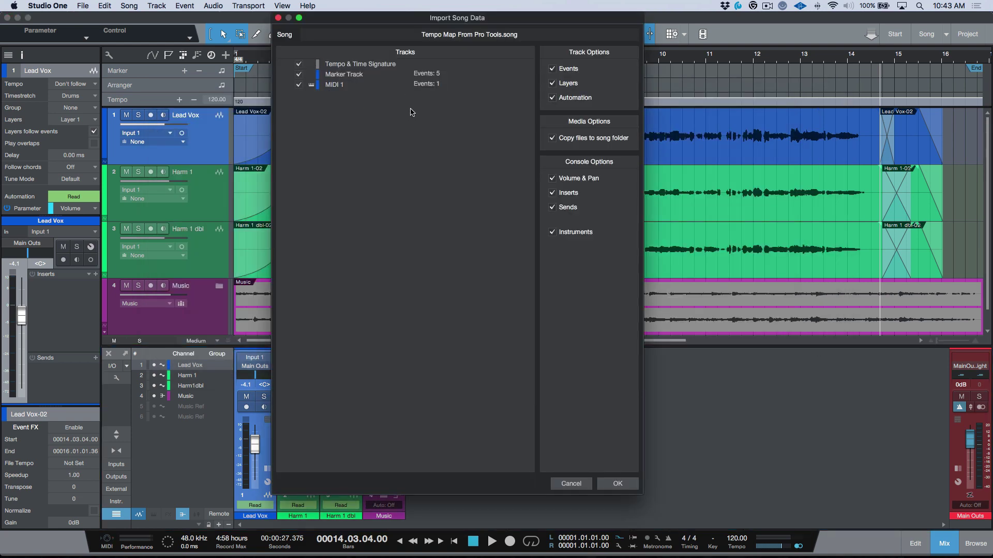
pyautogui.click(618, 484)
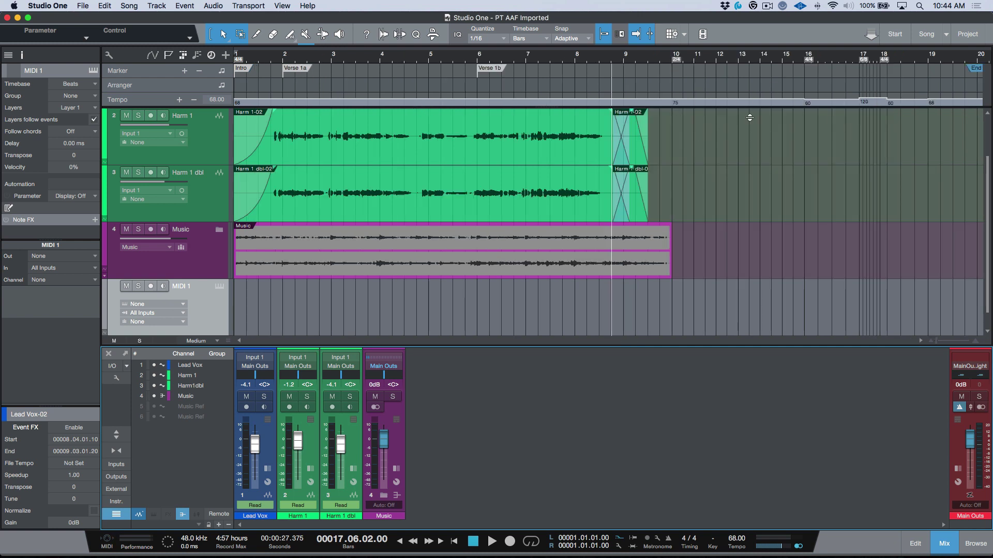
pyautogui.scroll(2, 688, 170)
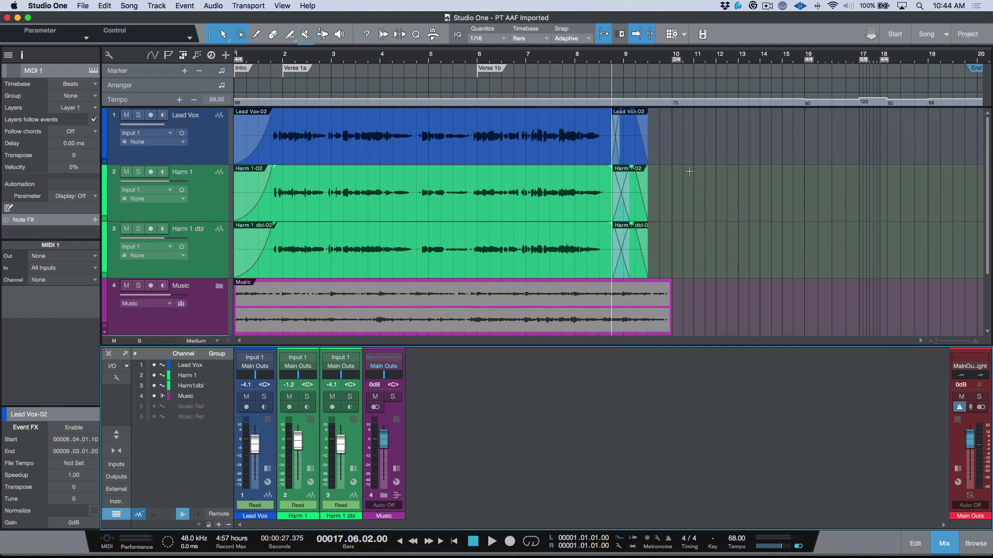
pyautogui.hotkey('shift', 'b')
pyautogui.hotkey('shift', 'b')
pyautogui.hotkey('shift', 'b')
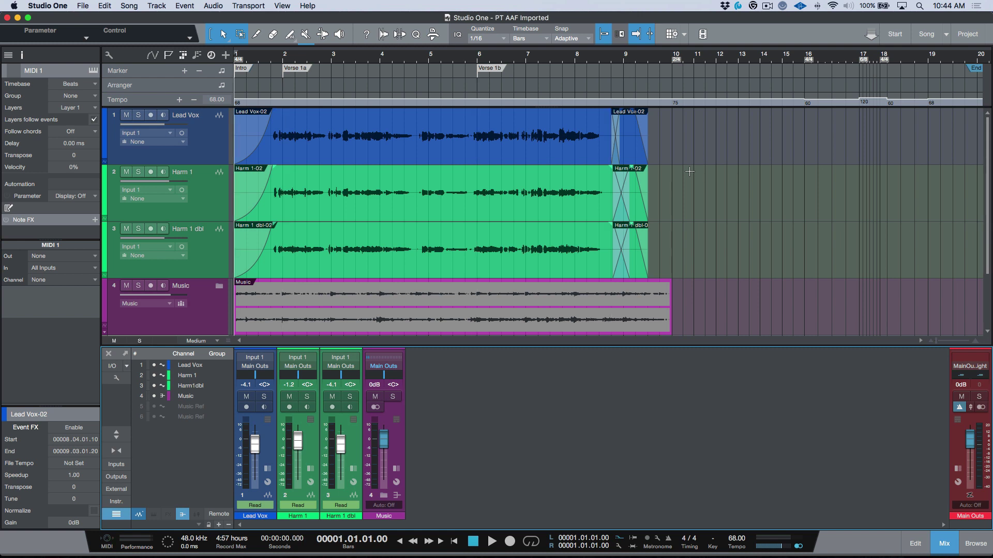
pyautogui.press('space')
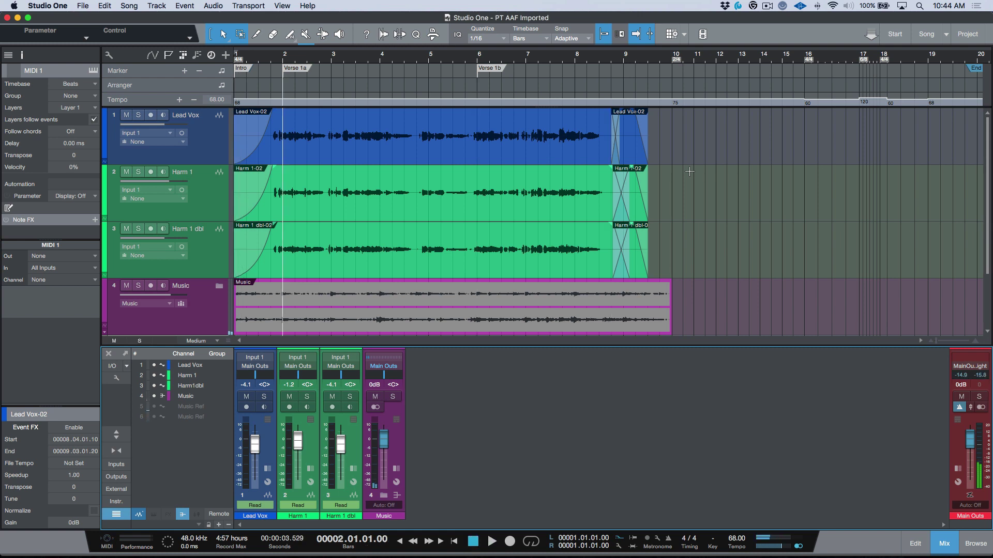
pyautogui.hotkey('shift', 'n')
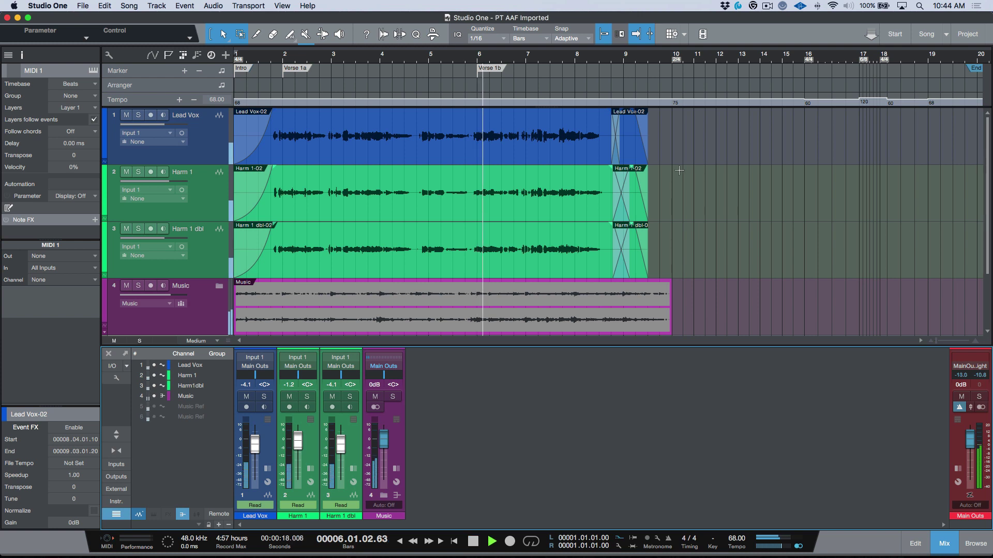
pyautogui.press('space')
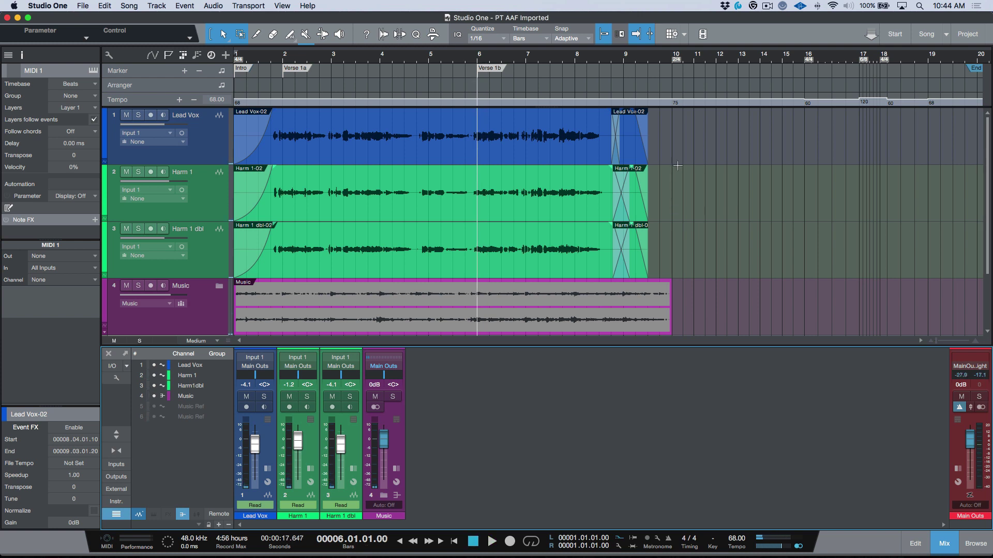
pyautogui.click(639, 319)
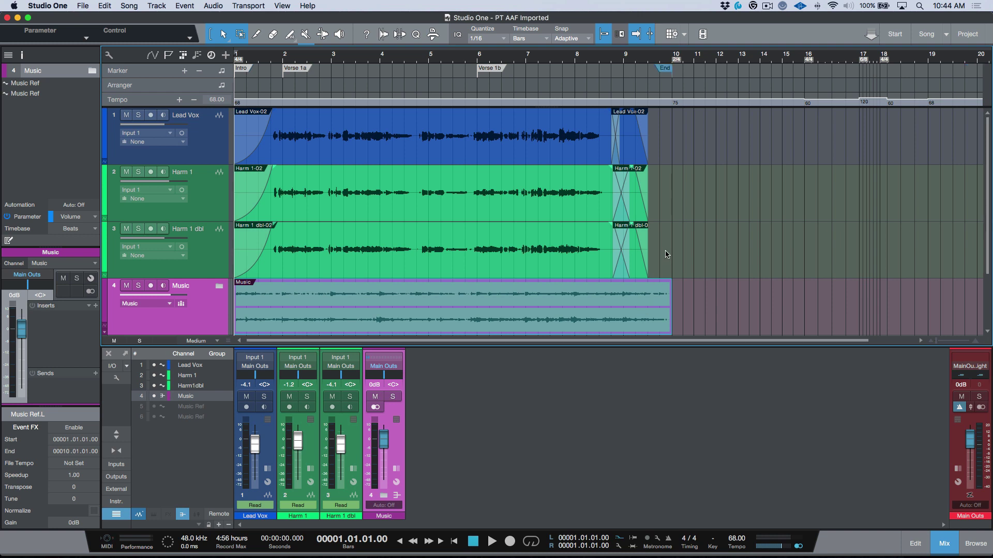
pyautogui.hscroll(2, 753, 176)
pyautogui.hscroll(5, 753, 176)
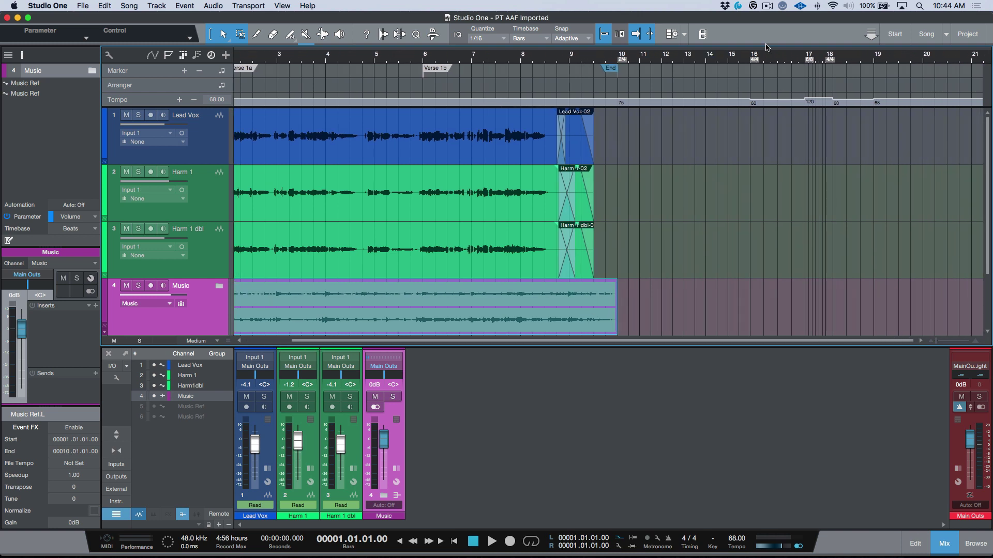
pyautogui.click(777, 59)
pyautogui.click(815, 58)
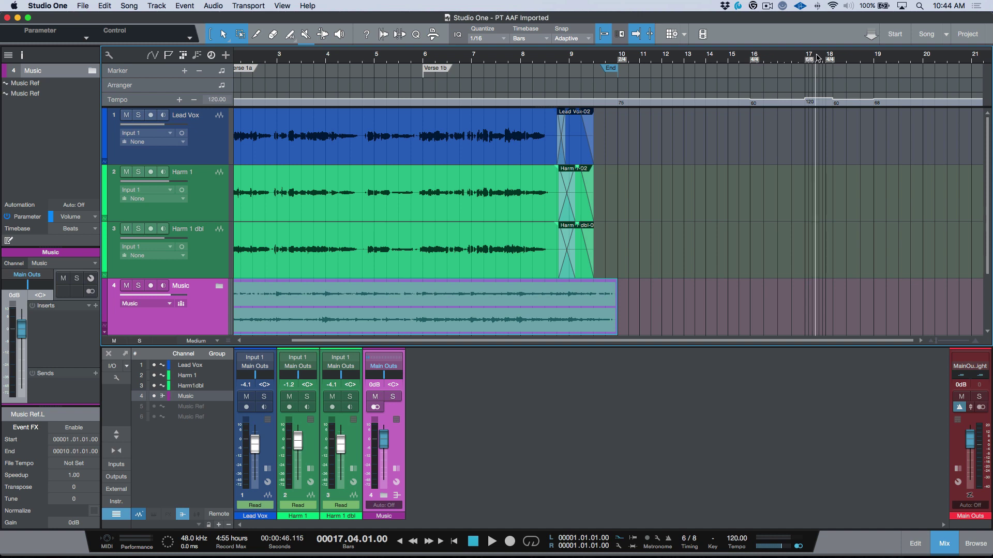
pyautogui.click(860, 57)
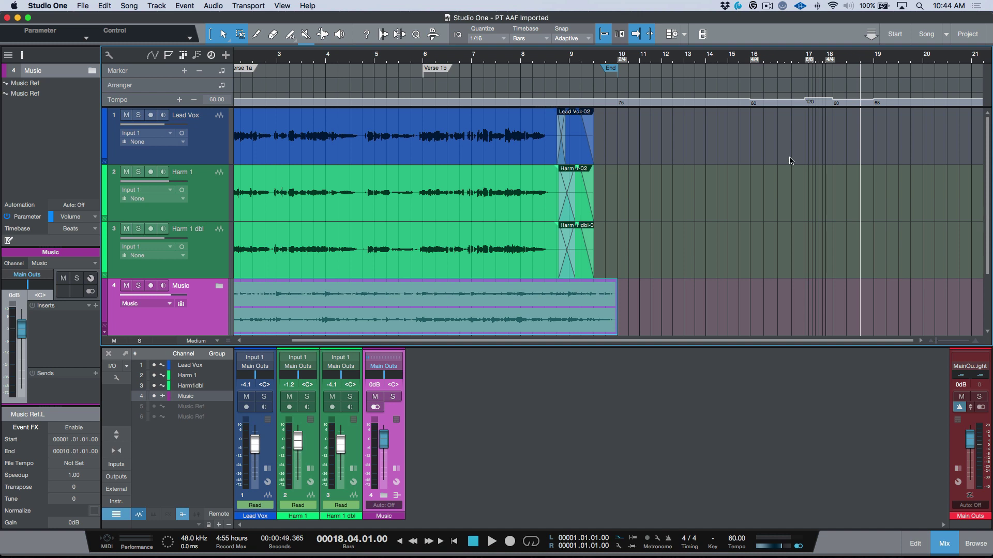
pyautogui.hscroll(-5, 773, 206)
pyautogui.click(702, 419)
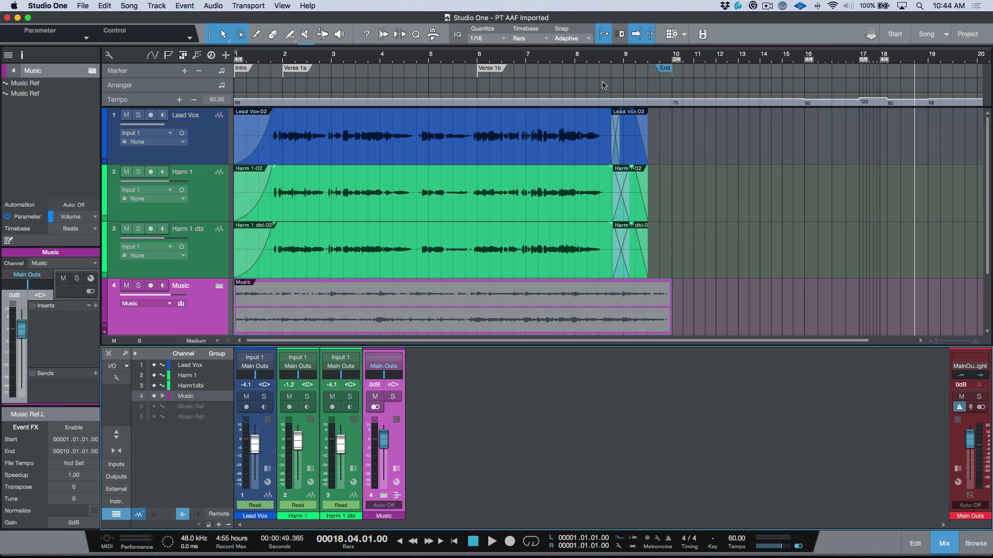
# Select the markers from Intro to End and convert them into arranger sections.
pyautogui.moveTo(693, 77); pyautogui.dragTo(238, 77)
pyautogui.rightClick(292, 72)
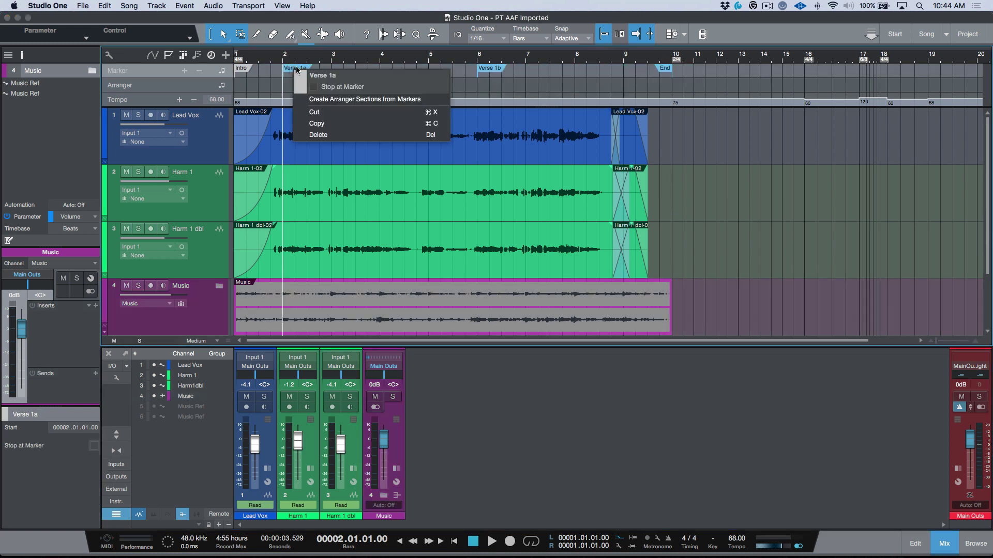
pyautogui.click(326, 101)
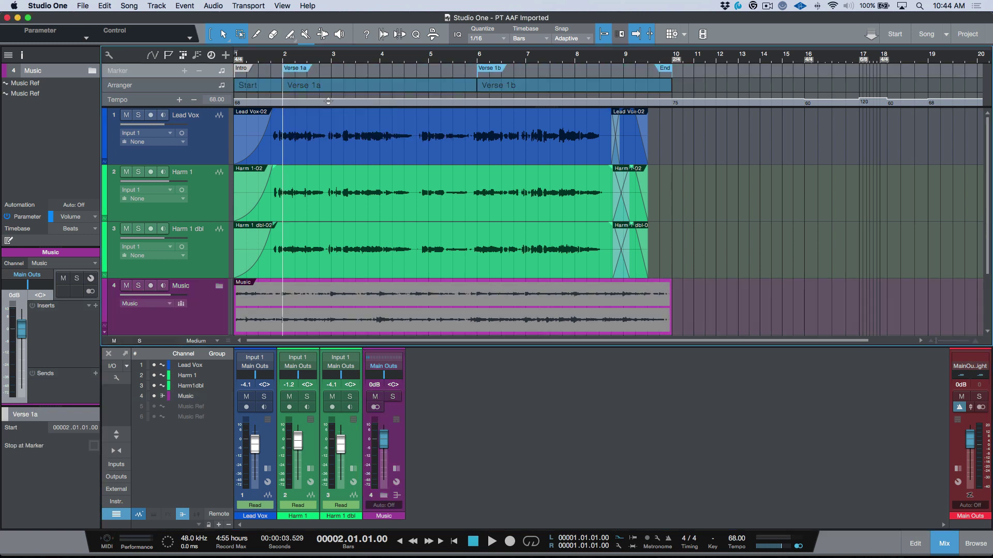
# View the options for the Verse 1a marker and arranger section without changing anything.
pyautogui.rightClick(304, 73)
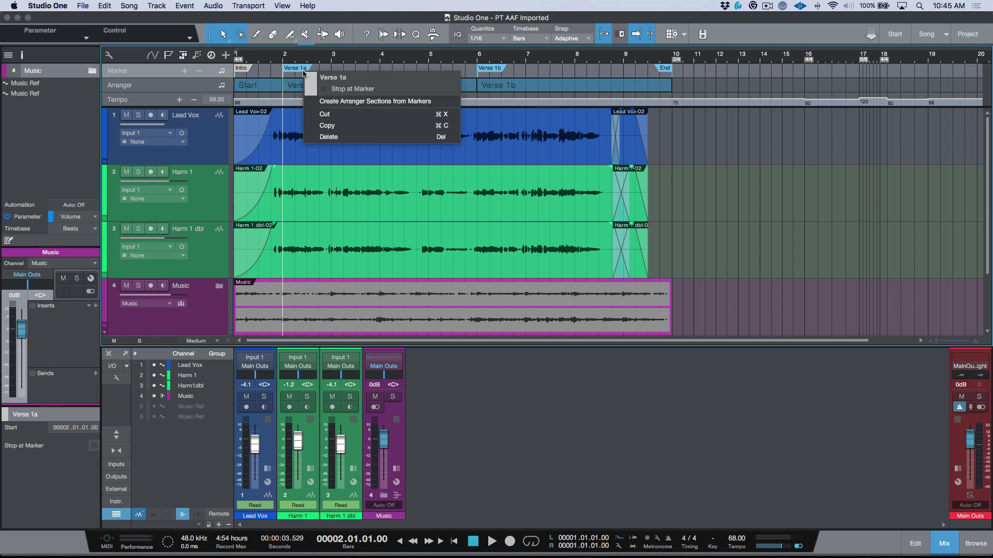
pyautogui.click(331, 126)
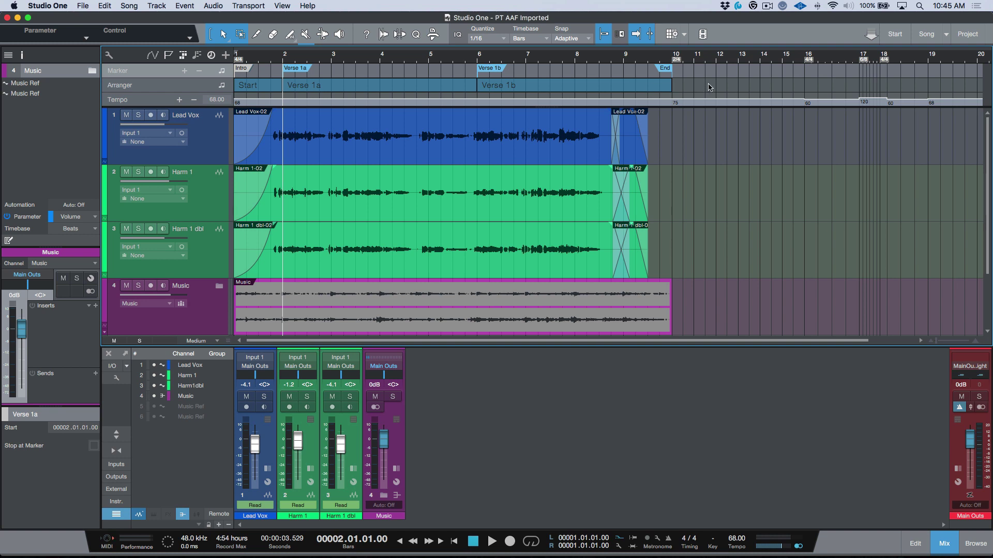
pyautogui.click(259, 87)
pyautogui.rightClick(348, 87)
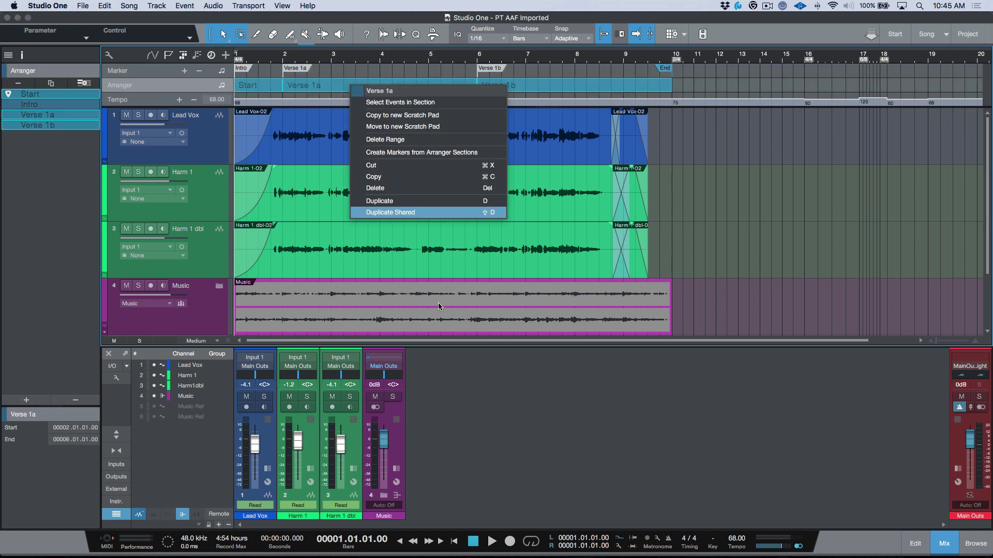
pyautogui.click(486, 424)
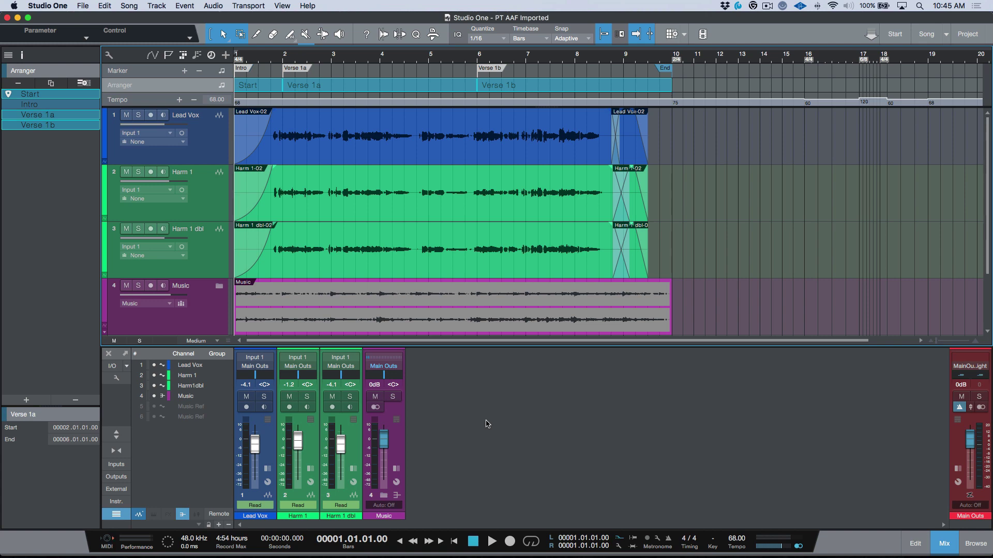
# Switch to Pro Tools to compare the original session's tempo map and Intro, Verse 1a, Verse 1b markers.
pyautogui.press('super+Tab')
pyautogui.press('super+Tab')
pyautogui.press('super+Tab')
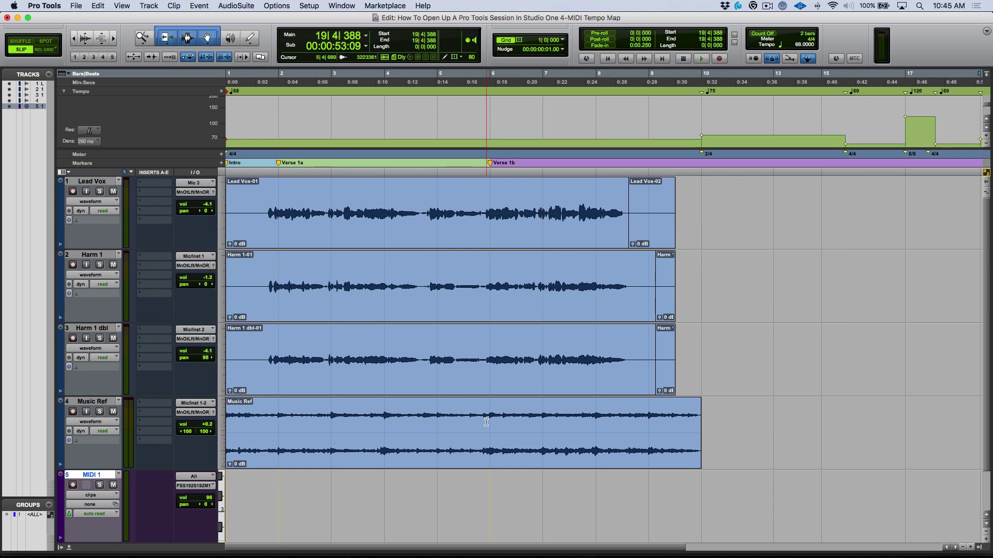
# Back in Studio One, inspect the Lead Vox track and event: Don't follow tempo, File Tempo Not Set.
pyautogui.press('super+Tab')
pyautogui.press('super+Tab')
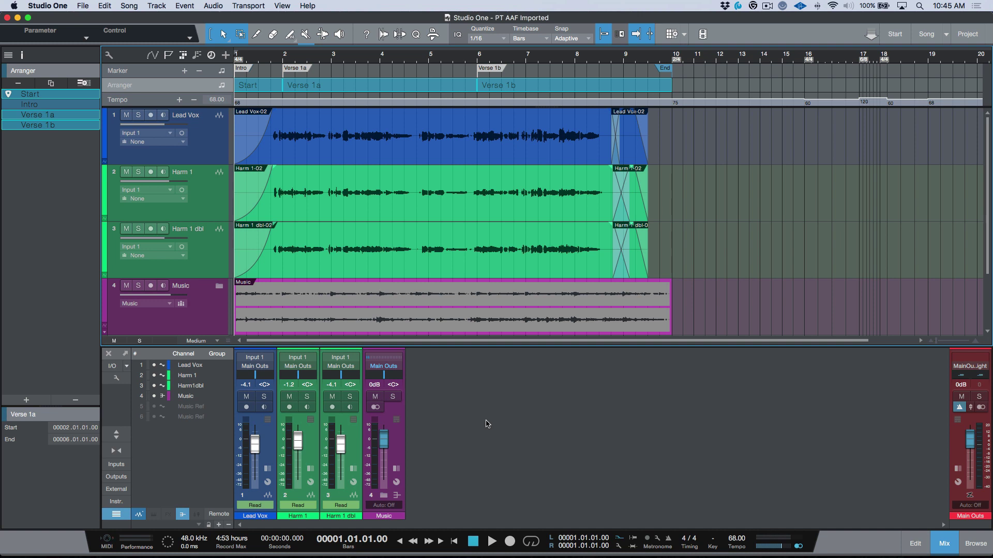
pyautogui.click(486, 424)
pyautogui.click(212, 144)
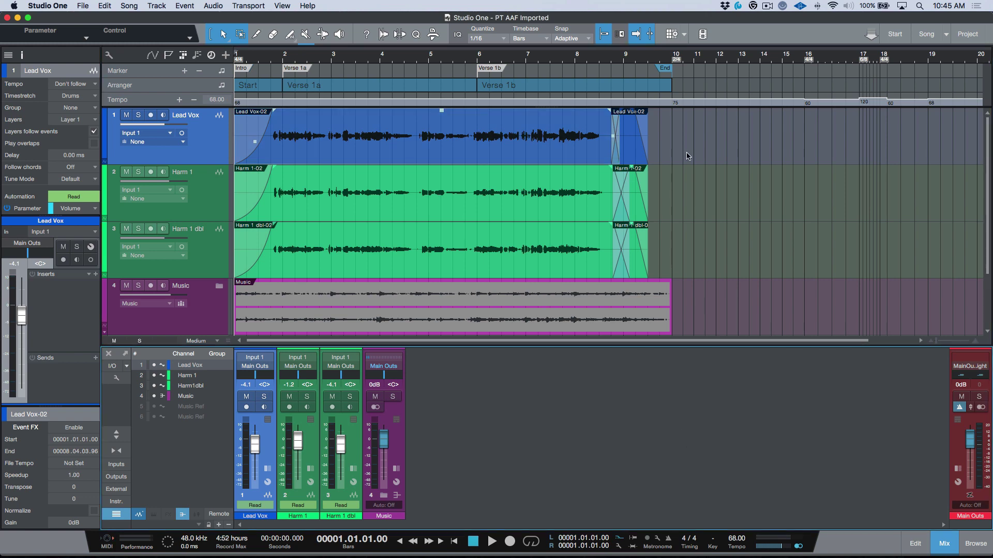
# Expand the Music folder track to reveal the Music Ref tracks and fit all tracks in view.
pyautogui.press('Down')
pyautogui.click(220, 286)
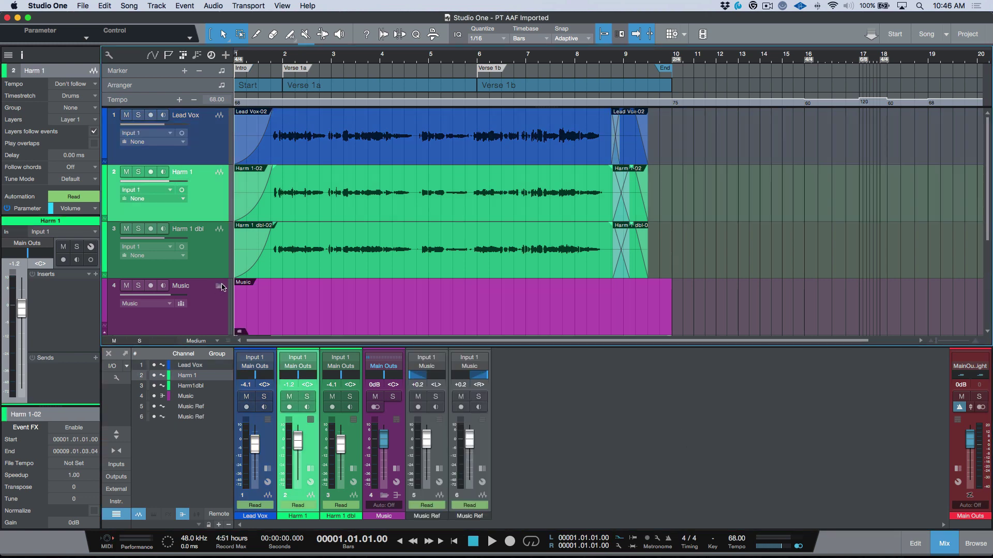
pyautogui.click(222, 287)
pyautogui.hotkey('shift', 'f')
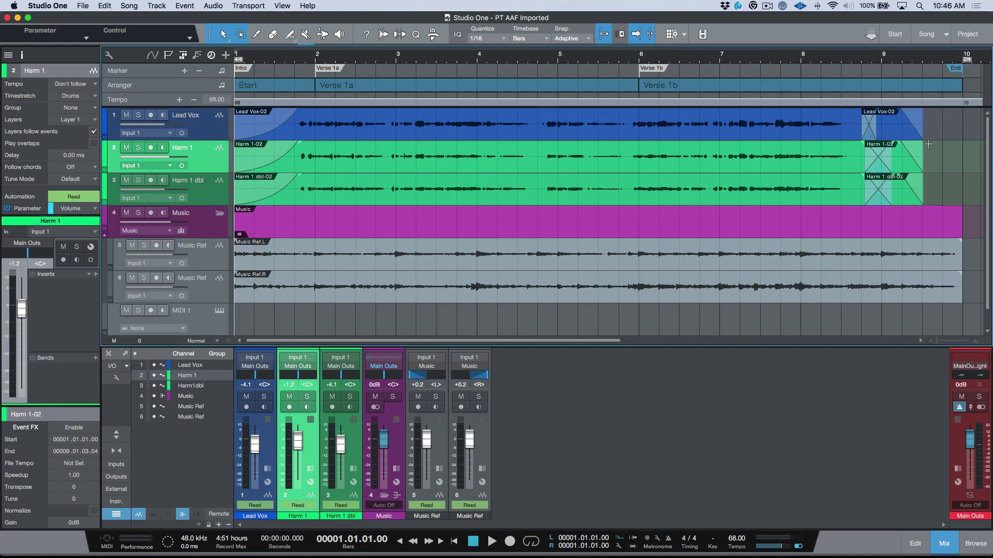
# Select the Lead Vox through both Music Ref tracks and all their audio events.
pyautogui.click(203, 133)
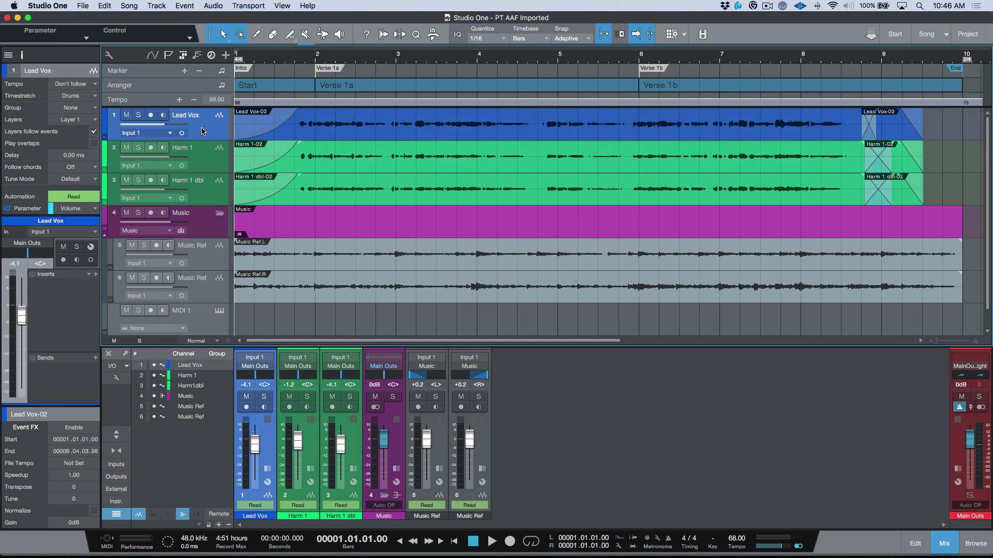
pyautogui.keyDown('shift'); pyautogui.click(204, 197); pyautogui.keyUp('shift')
pyautogui.keyDown('shift'); pyautogui.click(203, 260); pyautogui.keyUp('shift')
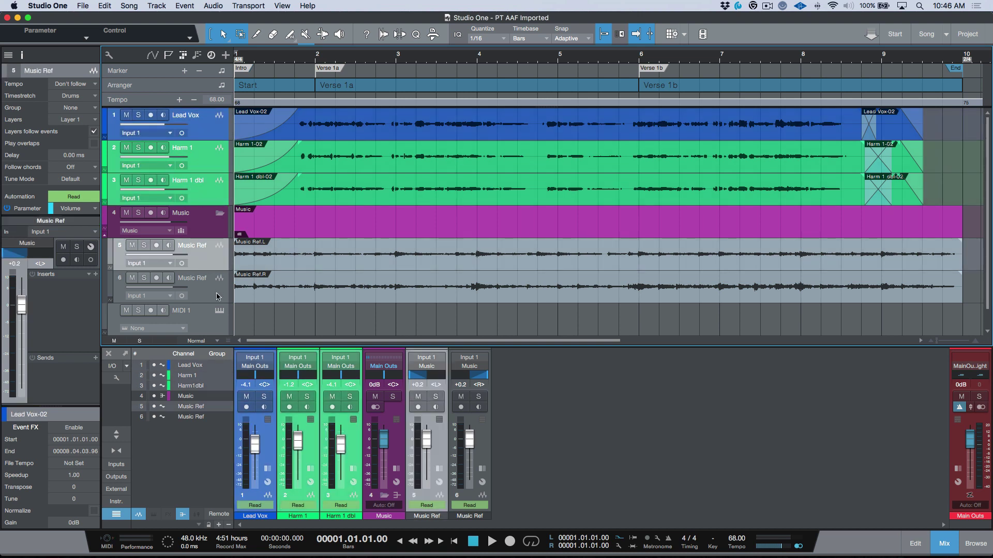
pyautogui.keyDown('shift'); pyautogui.click(217, 293); pyautogui.keyUp('shift')
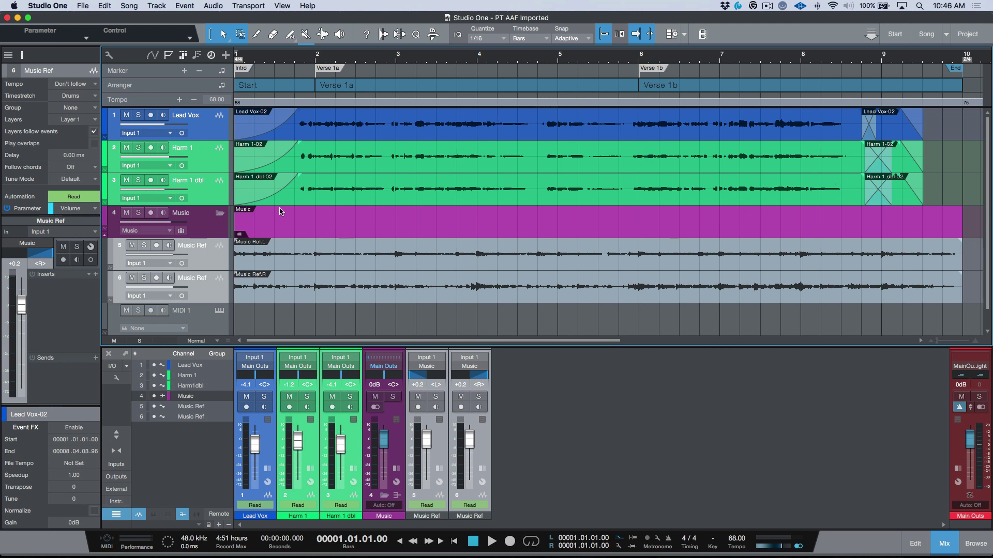
pyautogui.press('super+a')
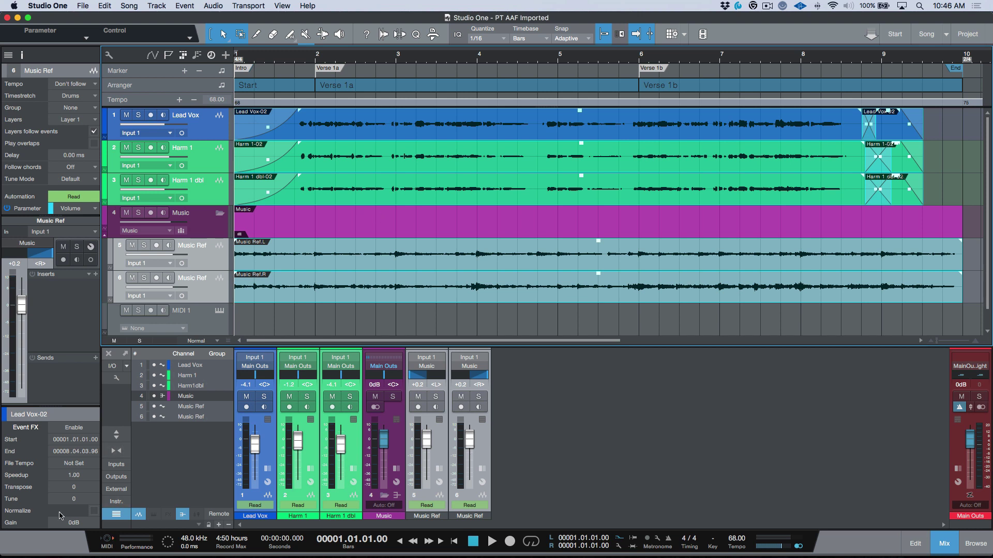
# Set the selected events' File Tempo to 68 and the tracks' tempo mode to Timestretch.
pyautogui.click(74, 463)
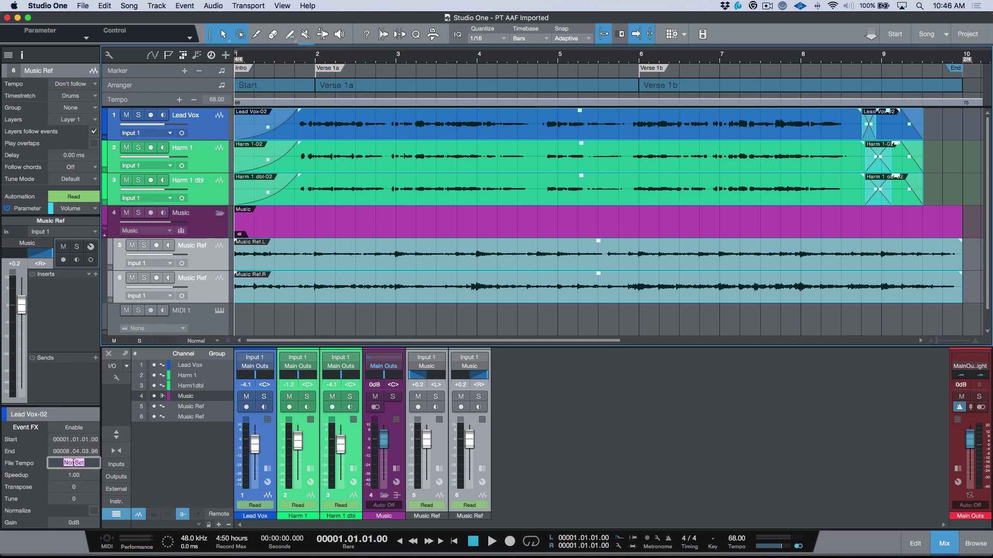
pyautogui.write('68')
pyautogui.press('Return')
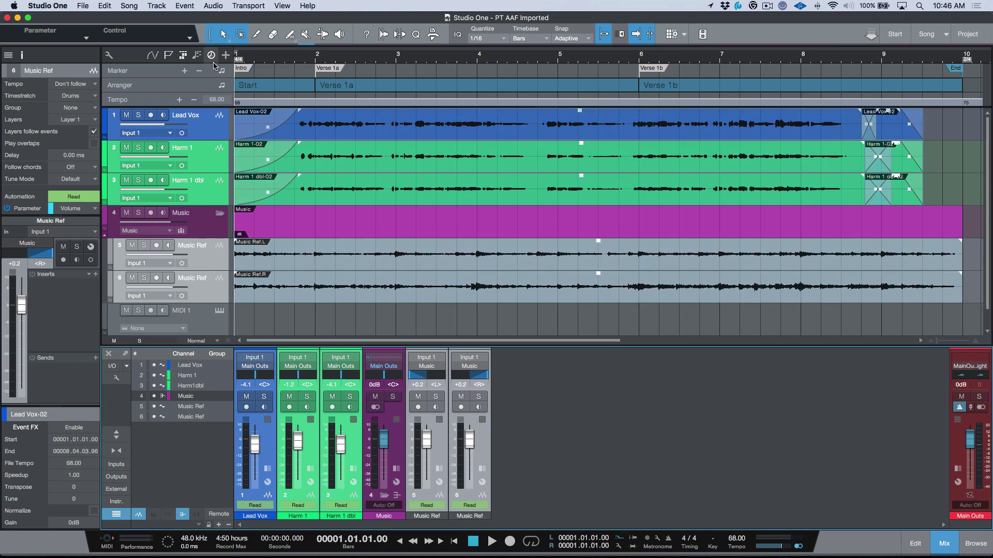
pyautogui.click(94, 84)
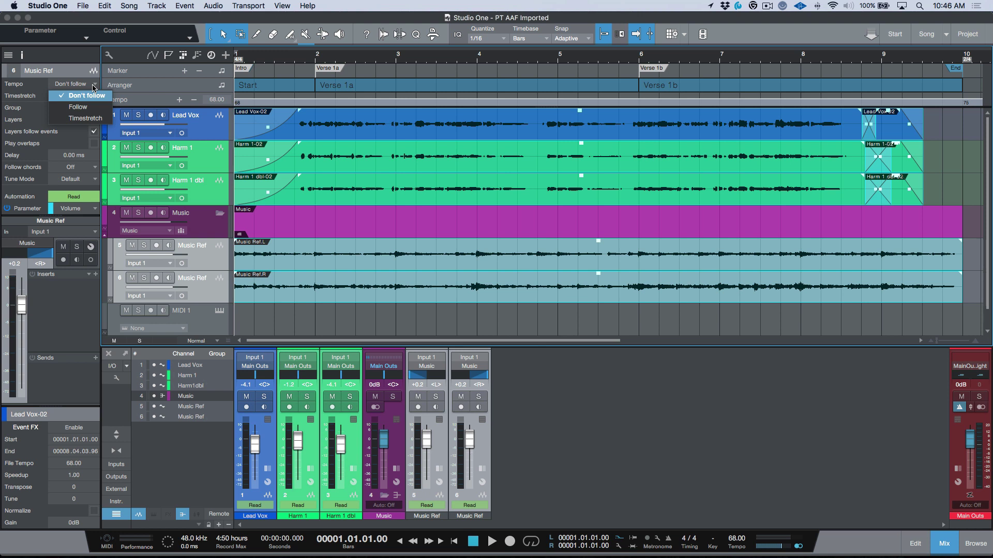
pyautogui.click(87, 119)
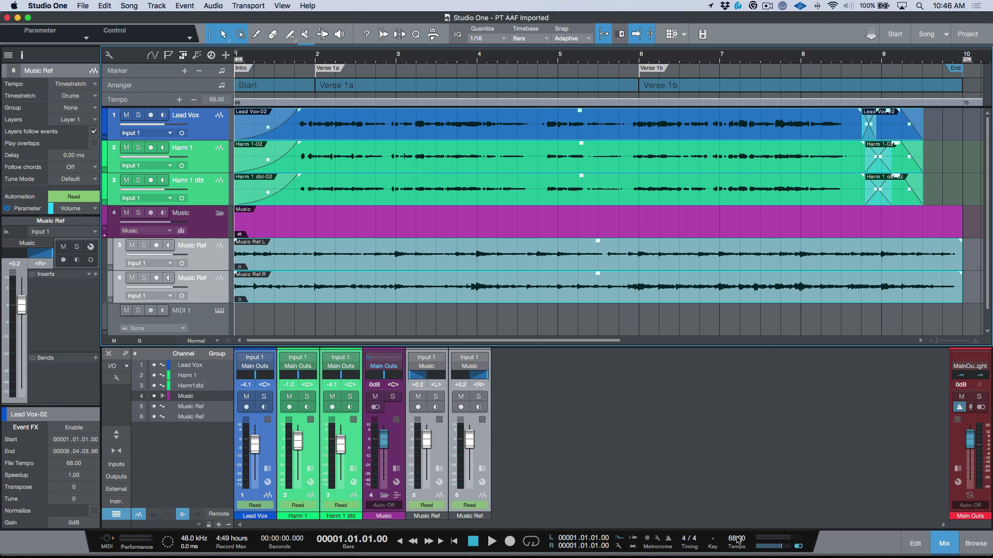
# Raise the song tempo, play from bar 6 to hear the stretching, then reset tempo to 68.
pyautogui.scroll(20, 737, 540)
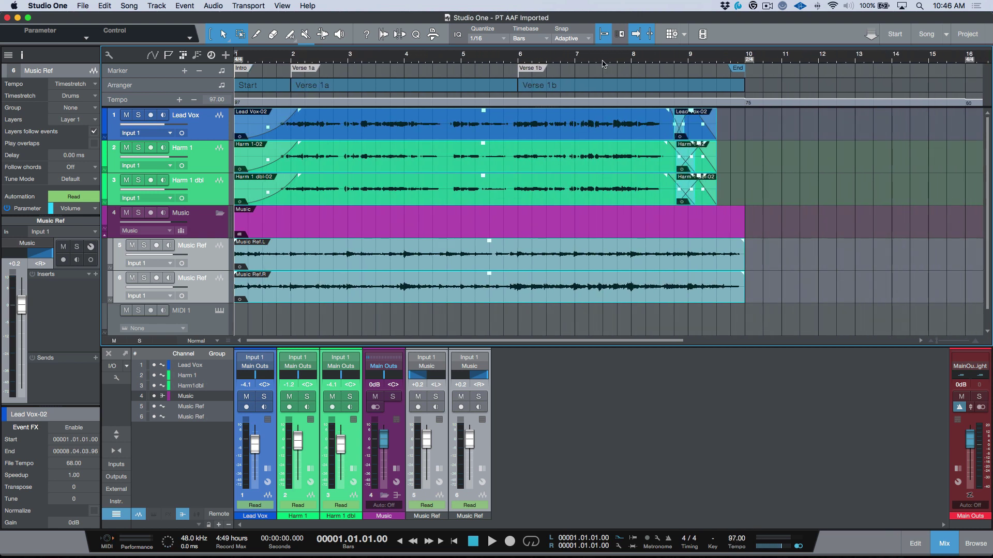
pyautogui.click(518, 56)
pyautogui.press('space')
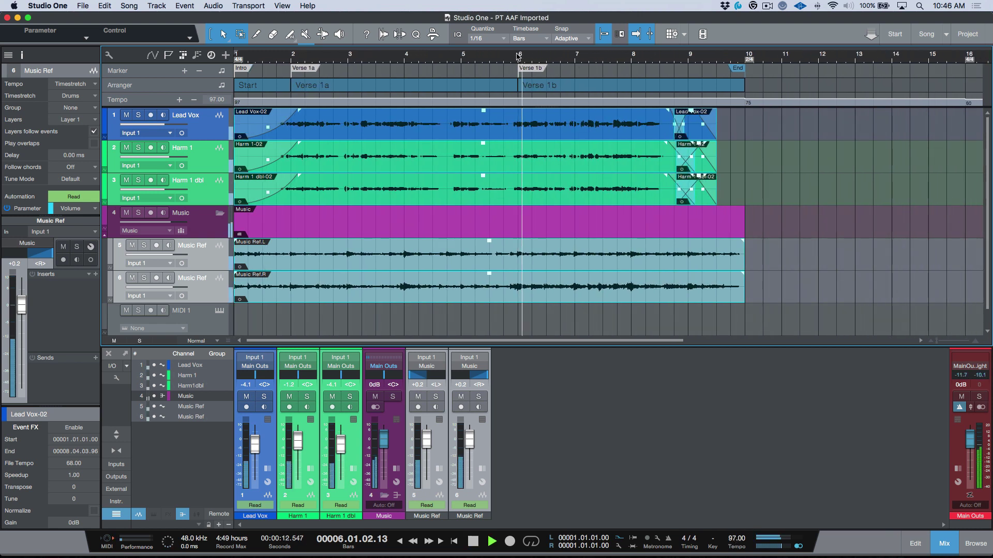
pyautogui.press('space')
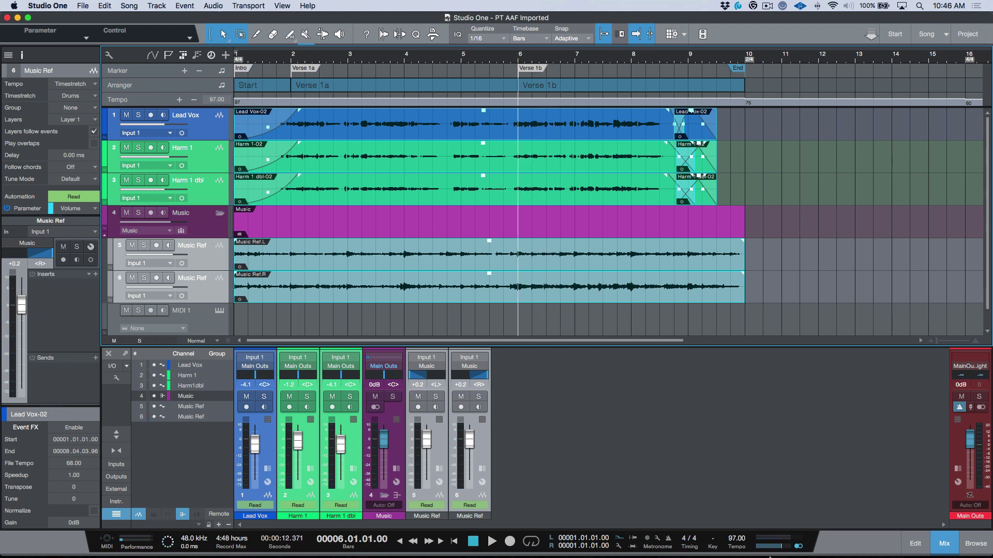
pyautogui.doubleClick(735, 537)
pyautogui.write('68')
pyautogui.press('Return')
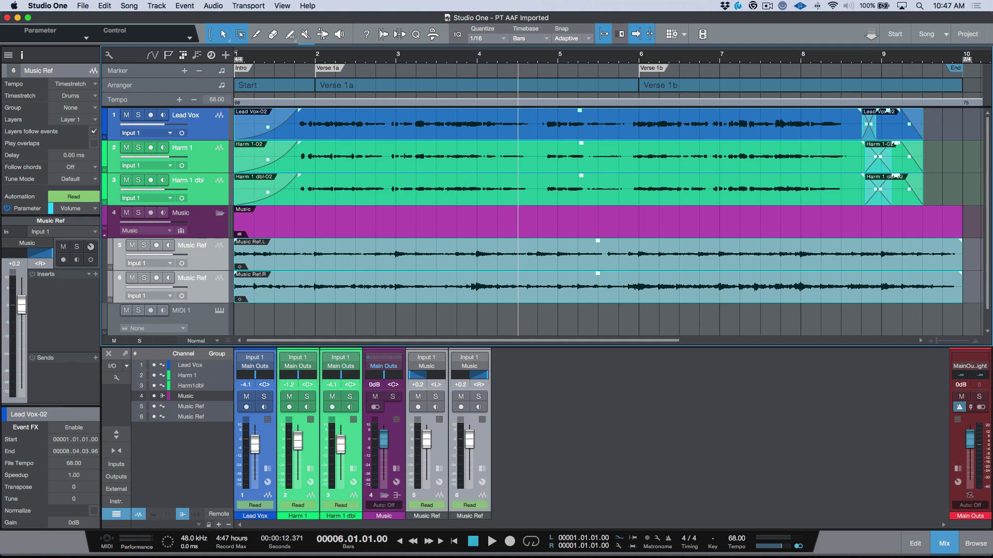
# Alt-drag a copy of the Verse 1a arranger section to bar 6, pushing Verse 1b to bar 10.
pyautogui.press('w')
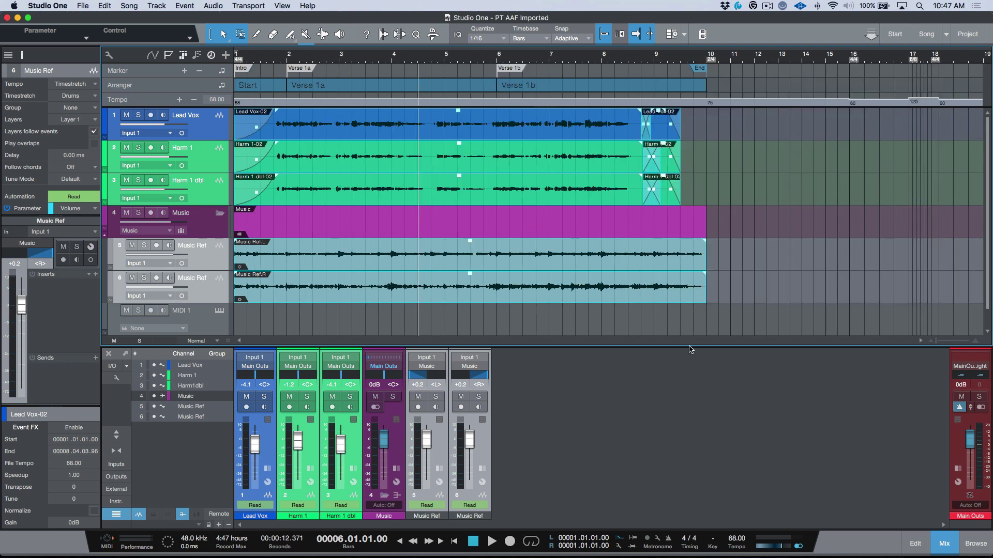
pyautogui.click(417, 87)
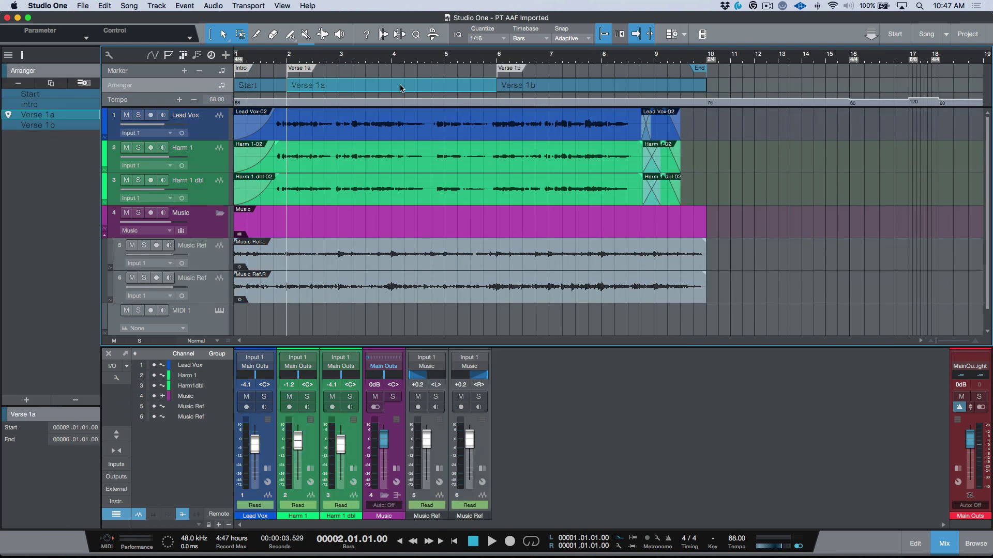
pyautogui.moveTo(396, 88); pyautogui.dragTo(493, 92)
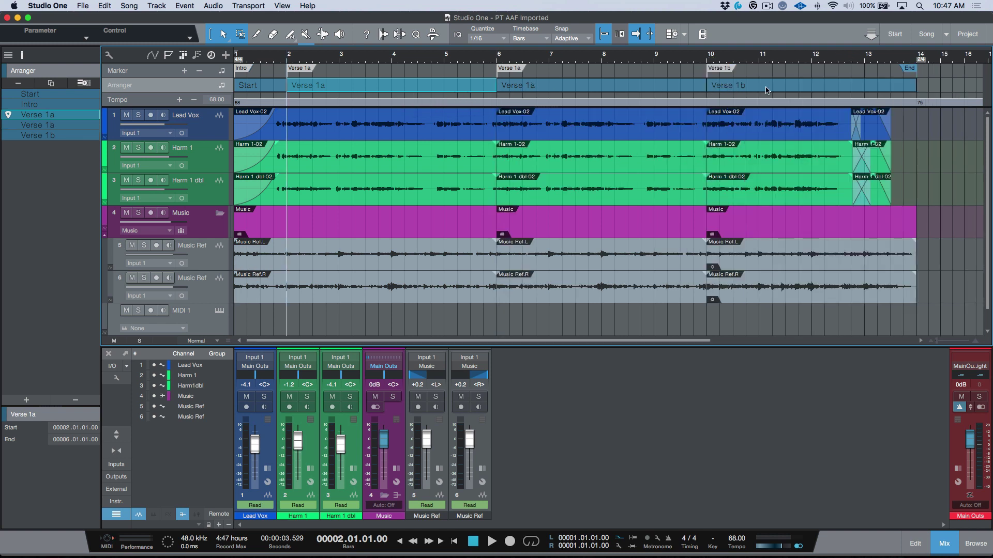